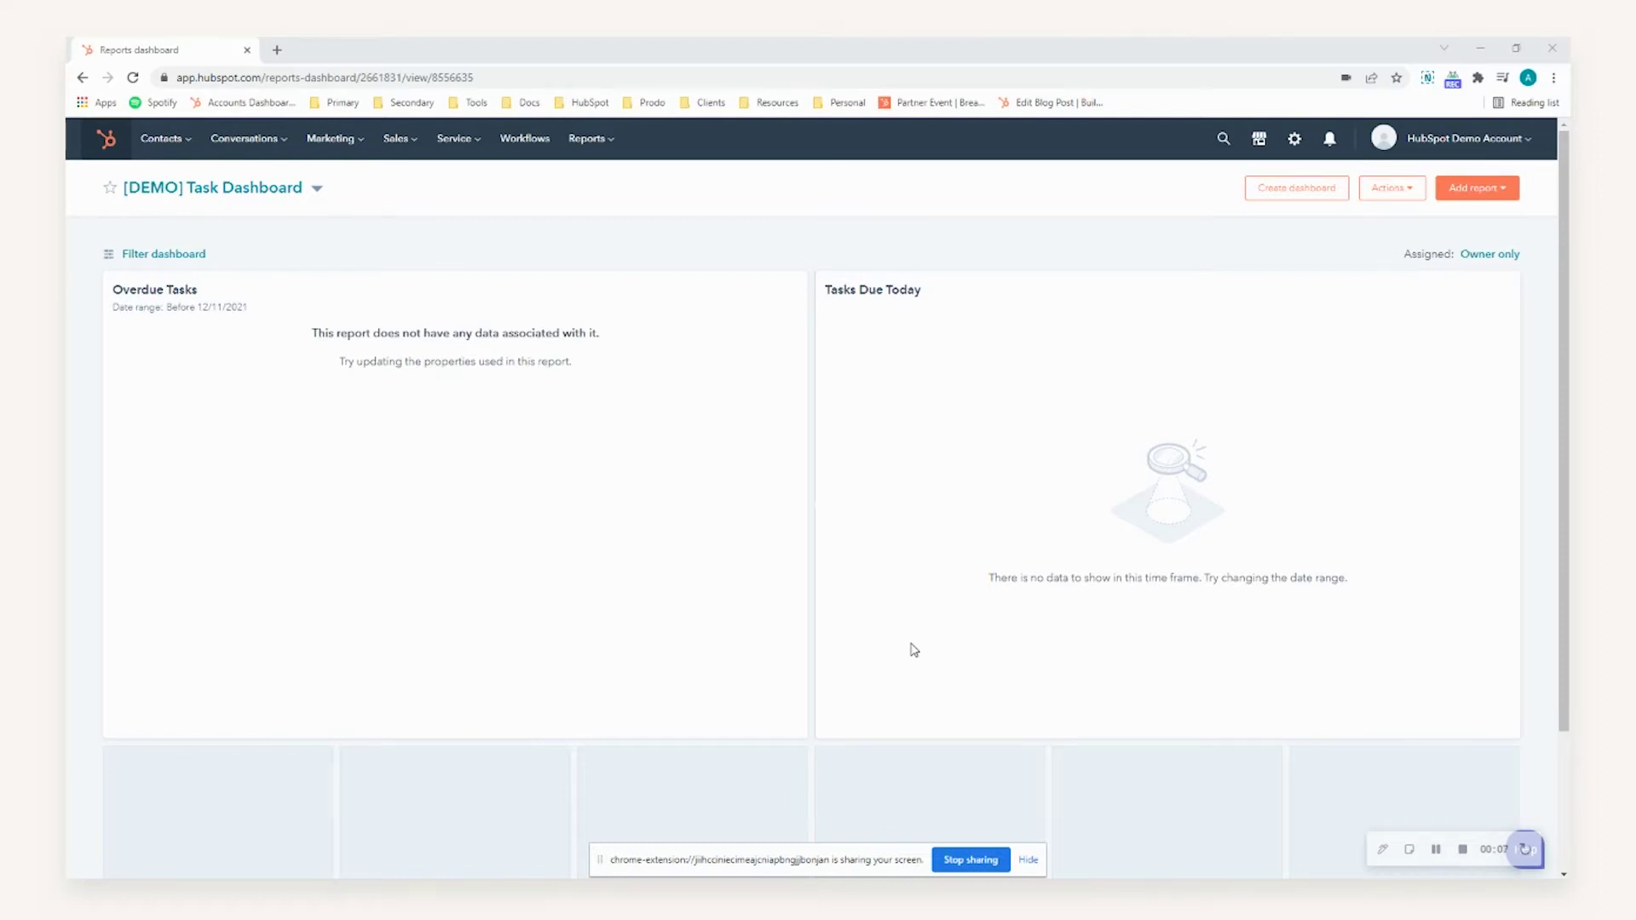
- Search the App Marketplace for 'zoho crm' and open the Zoho CRM app
left_click(1258, 139)
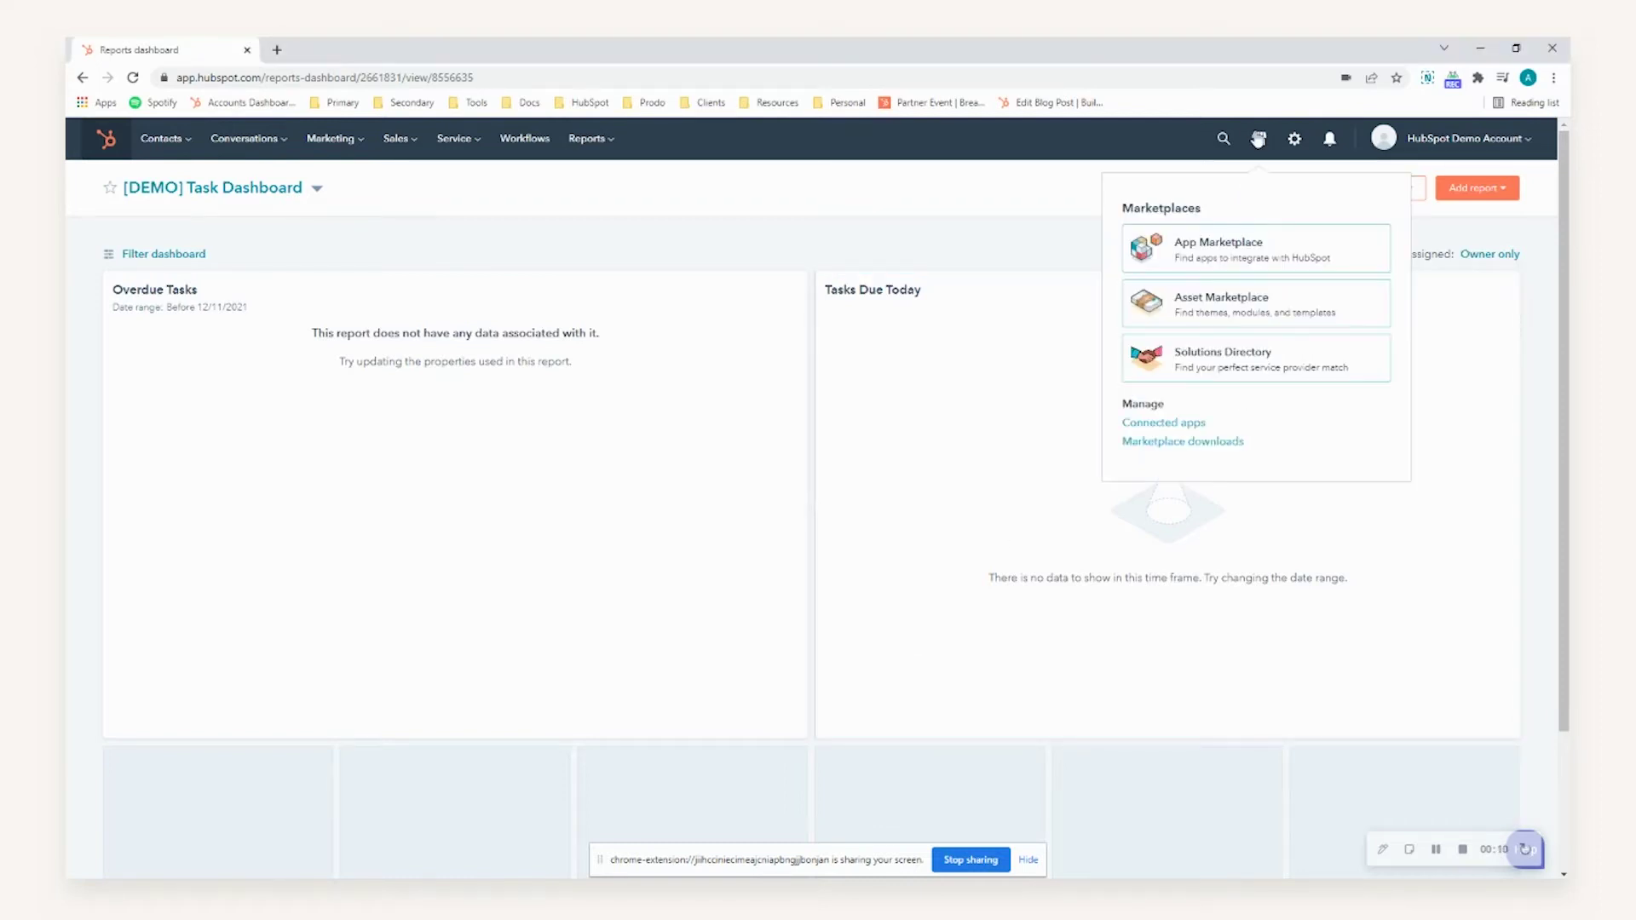
left_click(1252, 249)
left_click(880, 295)
type("zo")
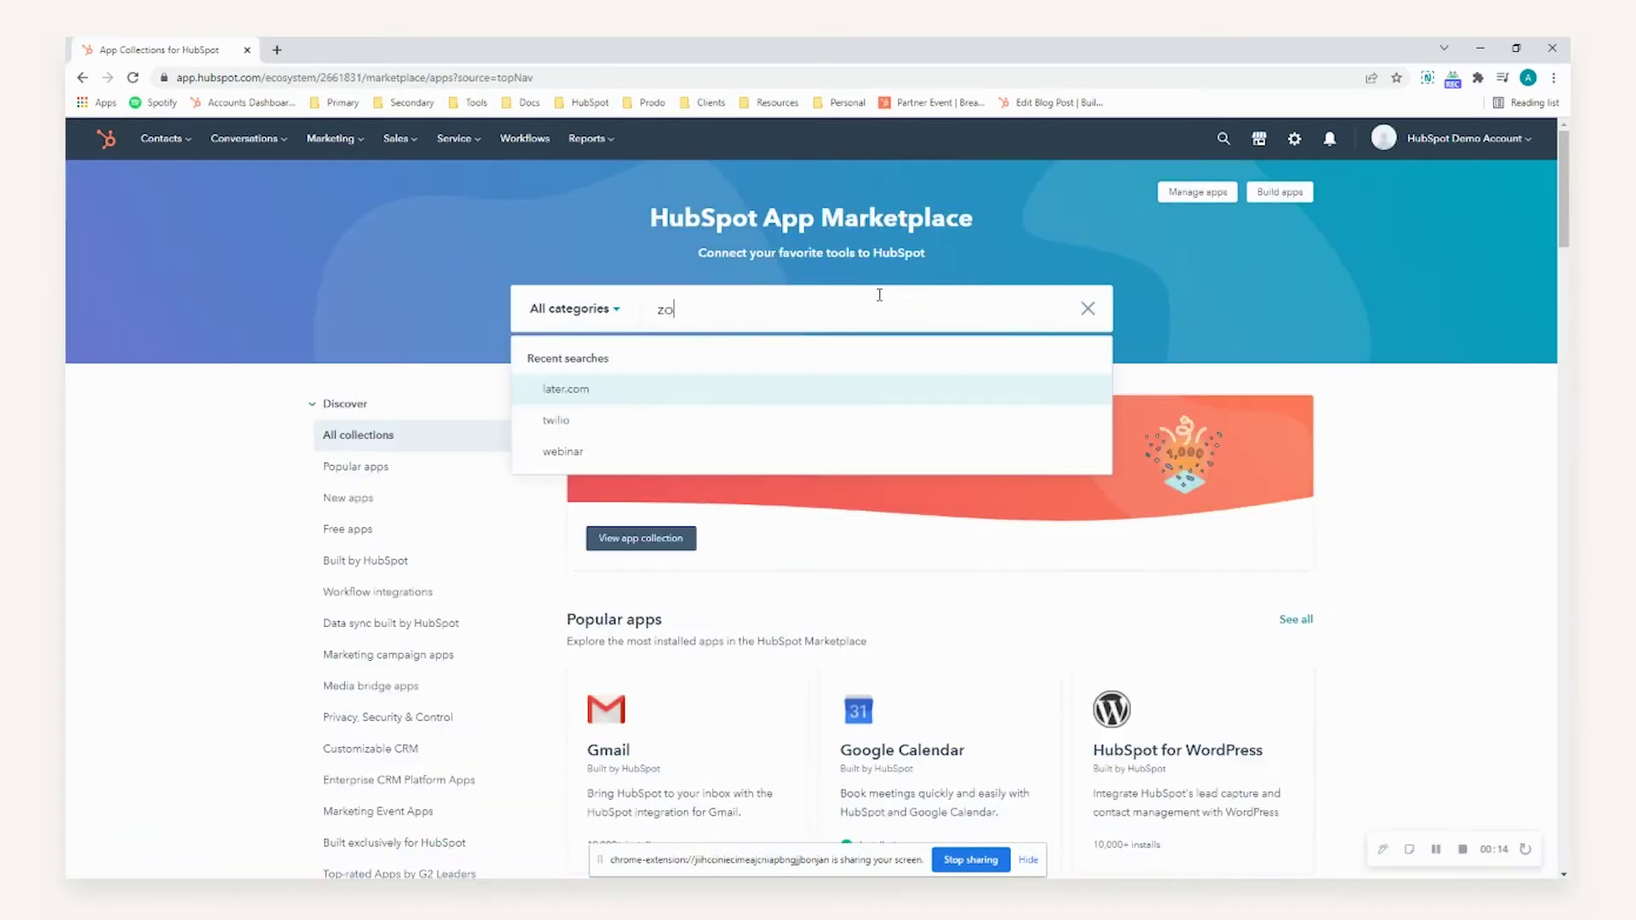
type("ho crm")
left_click(716, 388)
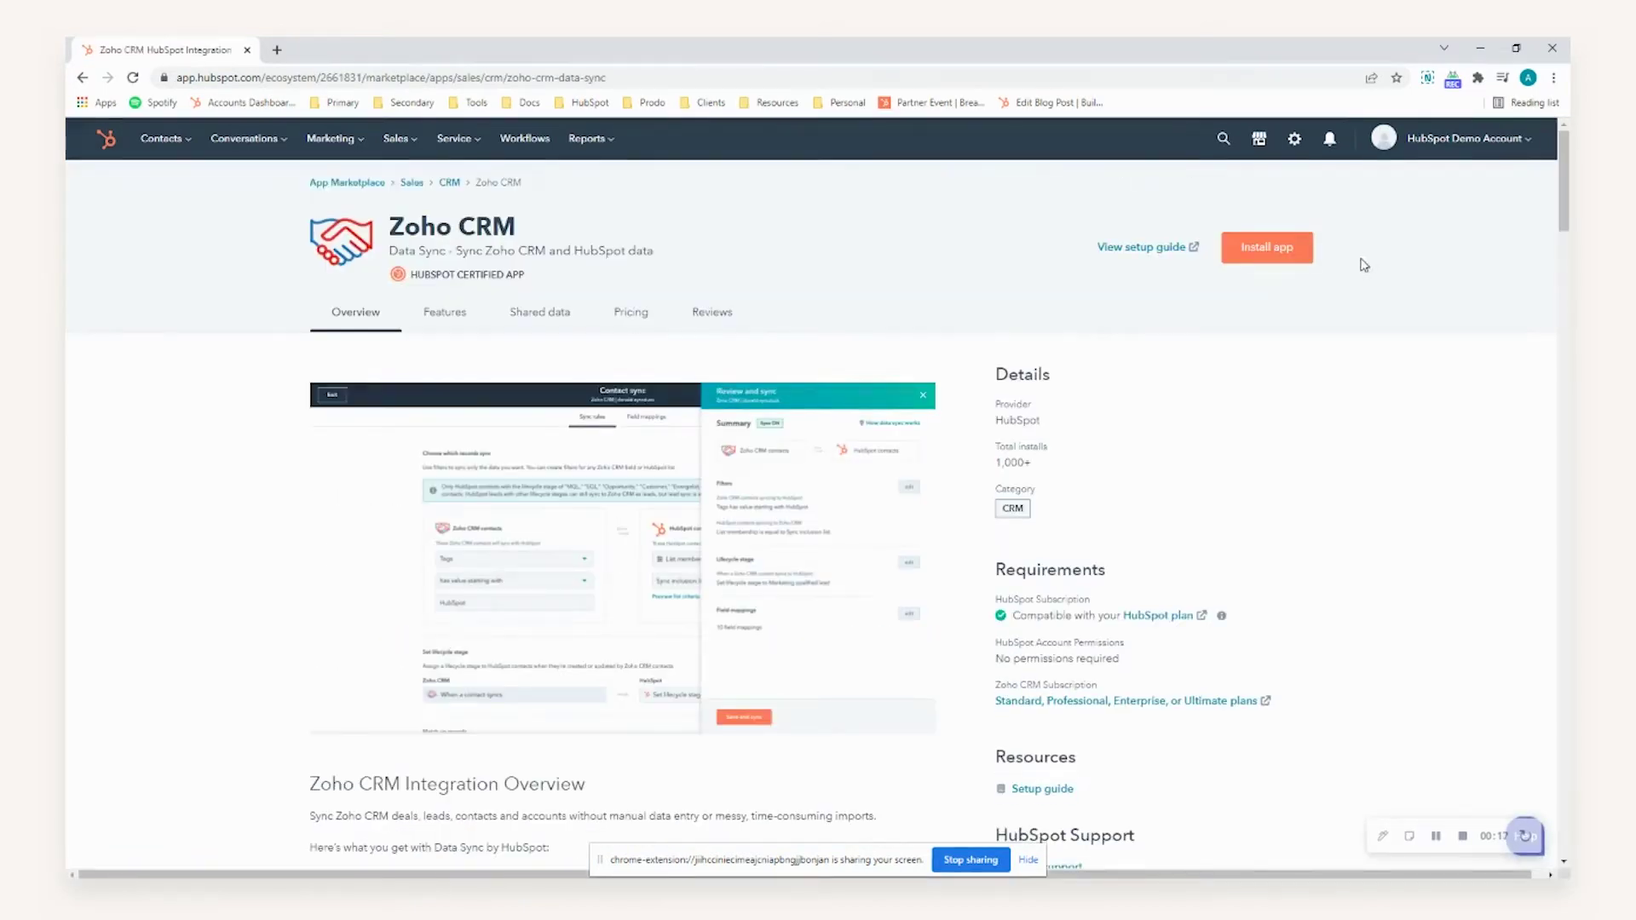
- Install the Zoho CRM app and set its connection domain to eu
left_click(1299, 253)
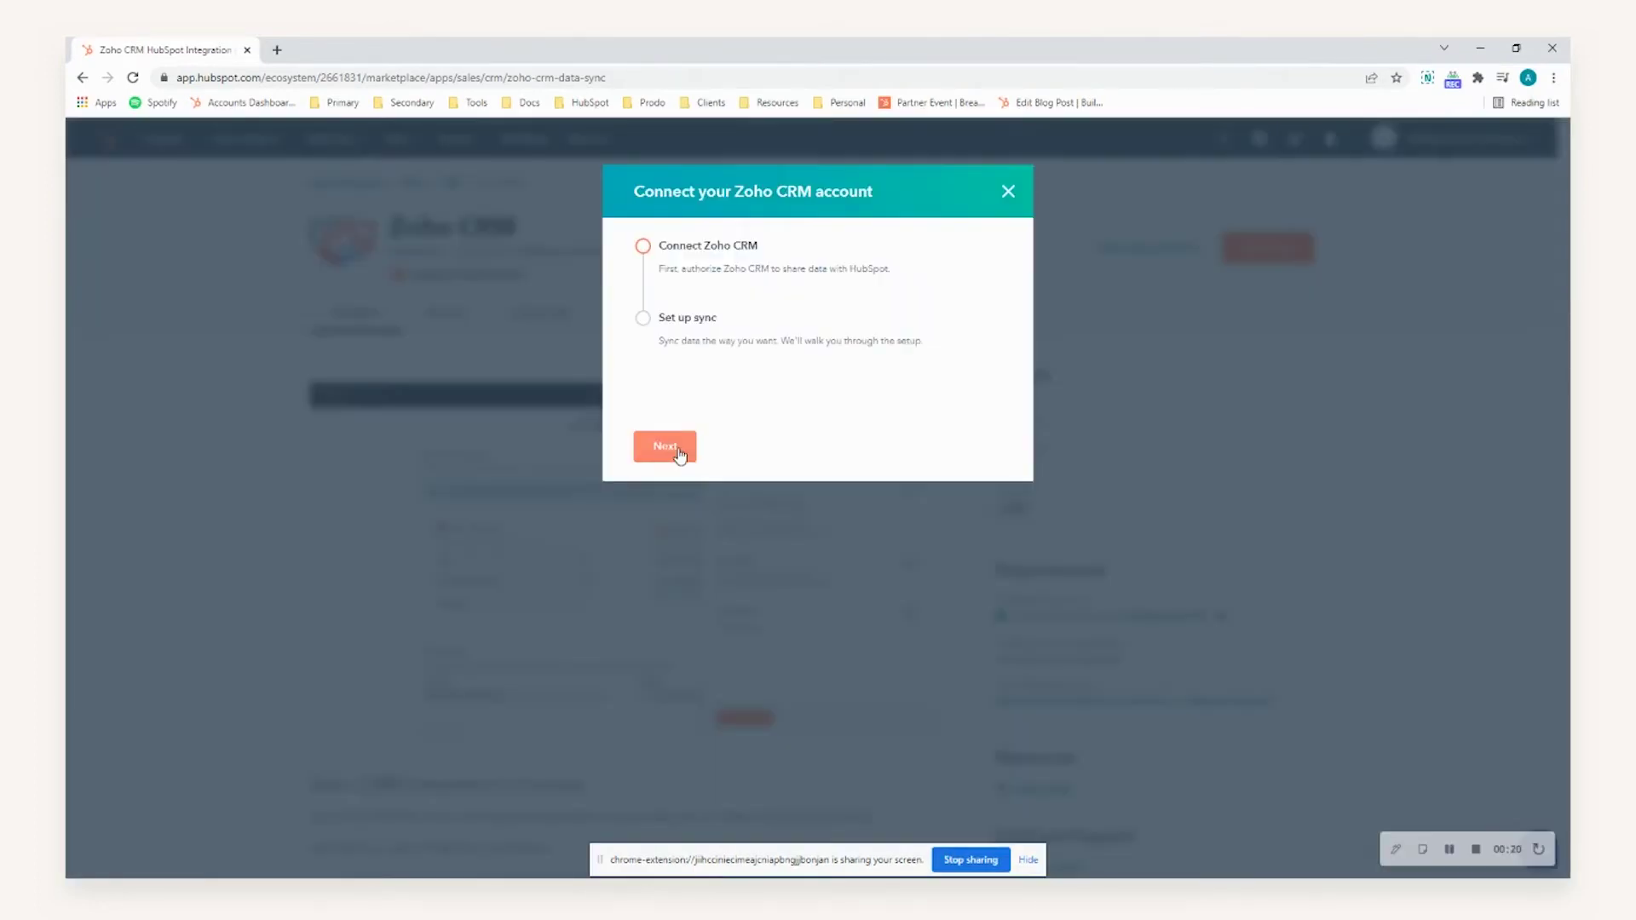
left_click(666, 447)
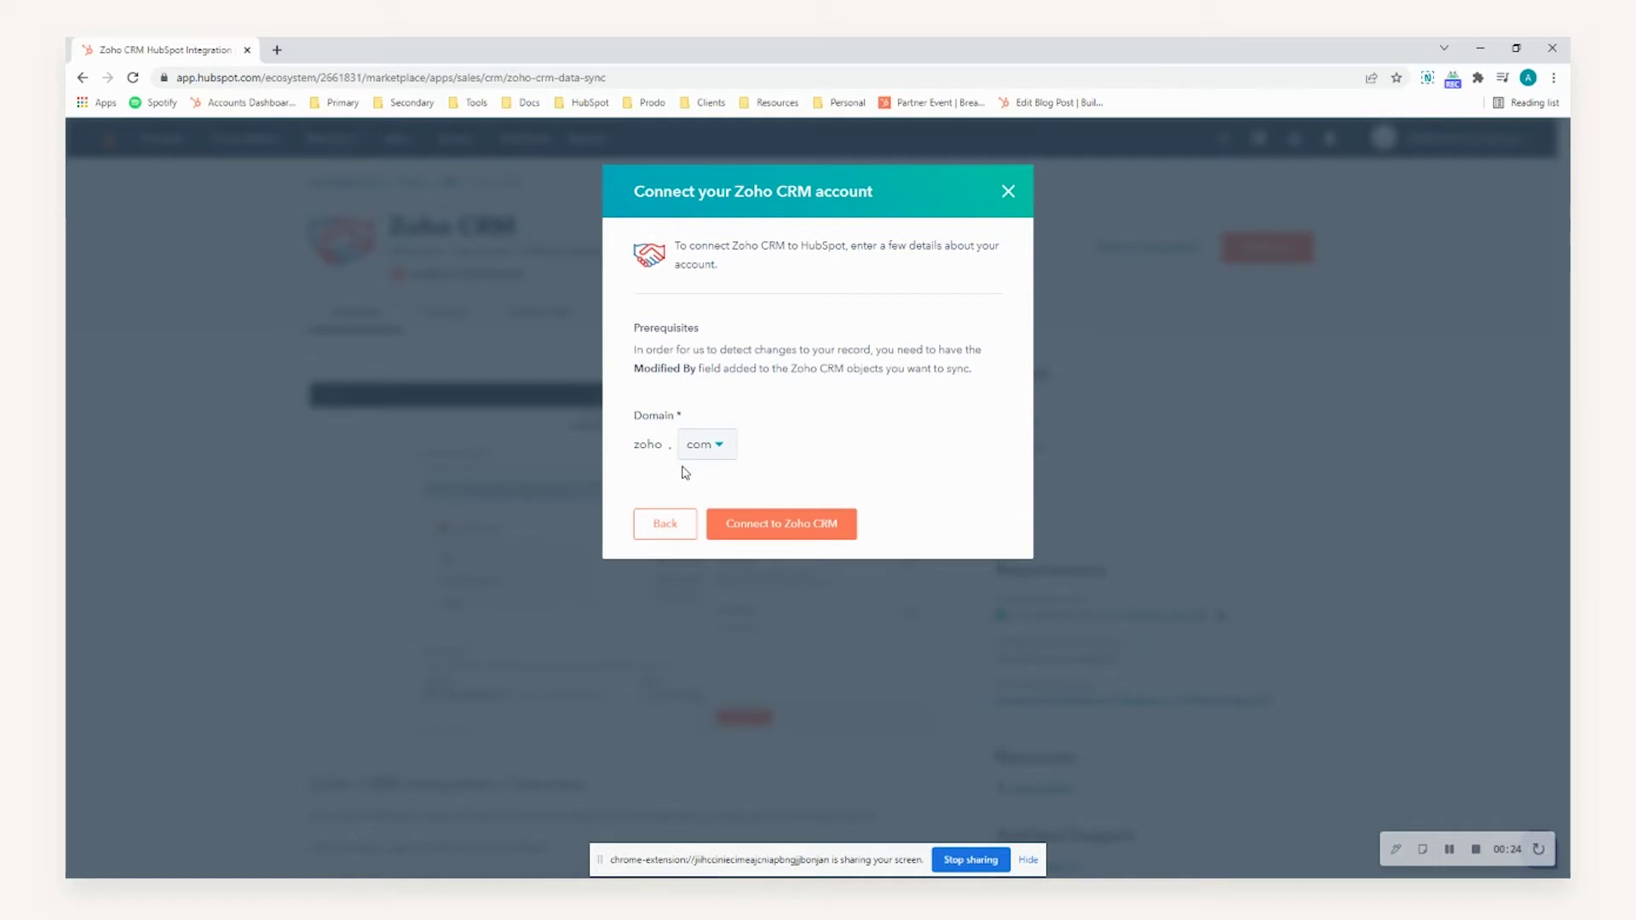
left_click(705, 450)
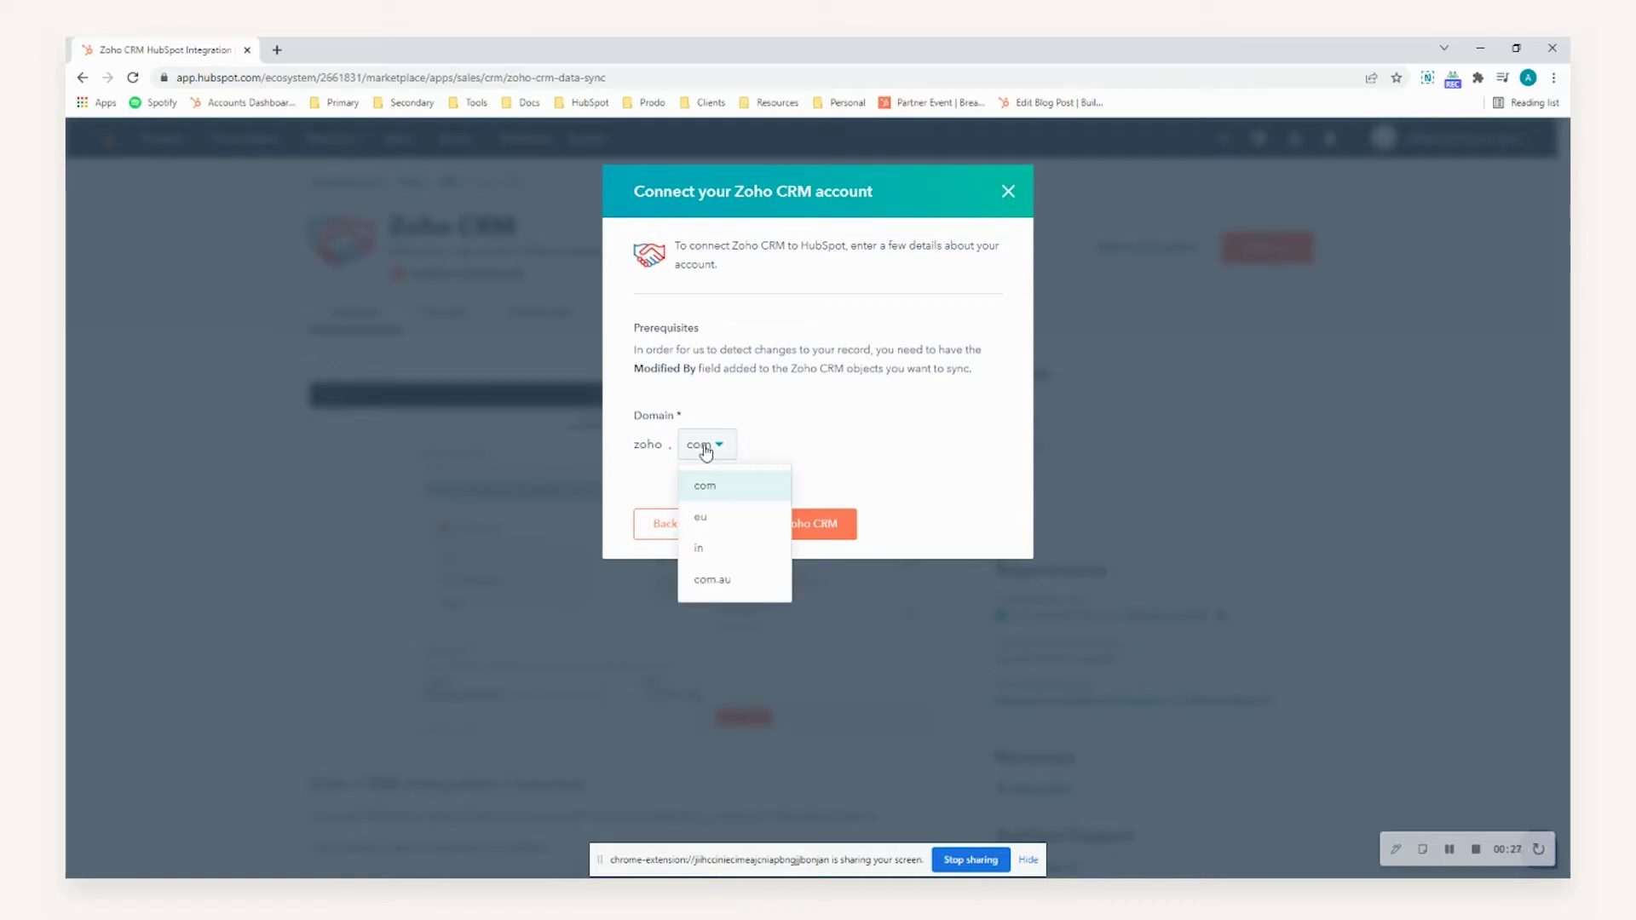
left_click(754, 523)
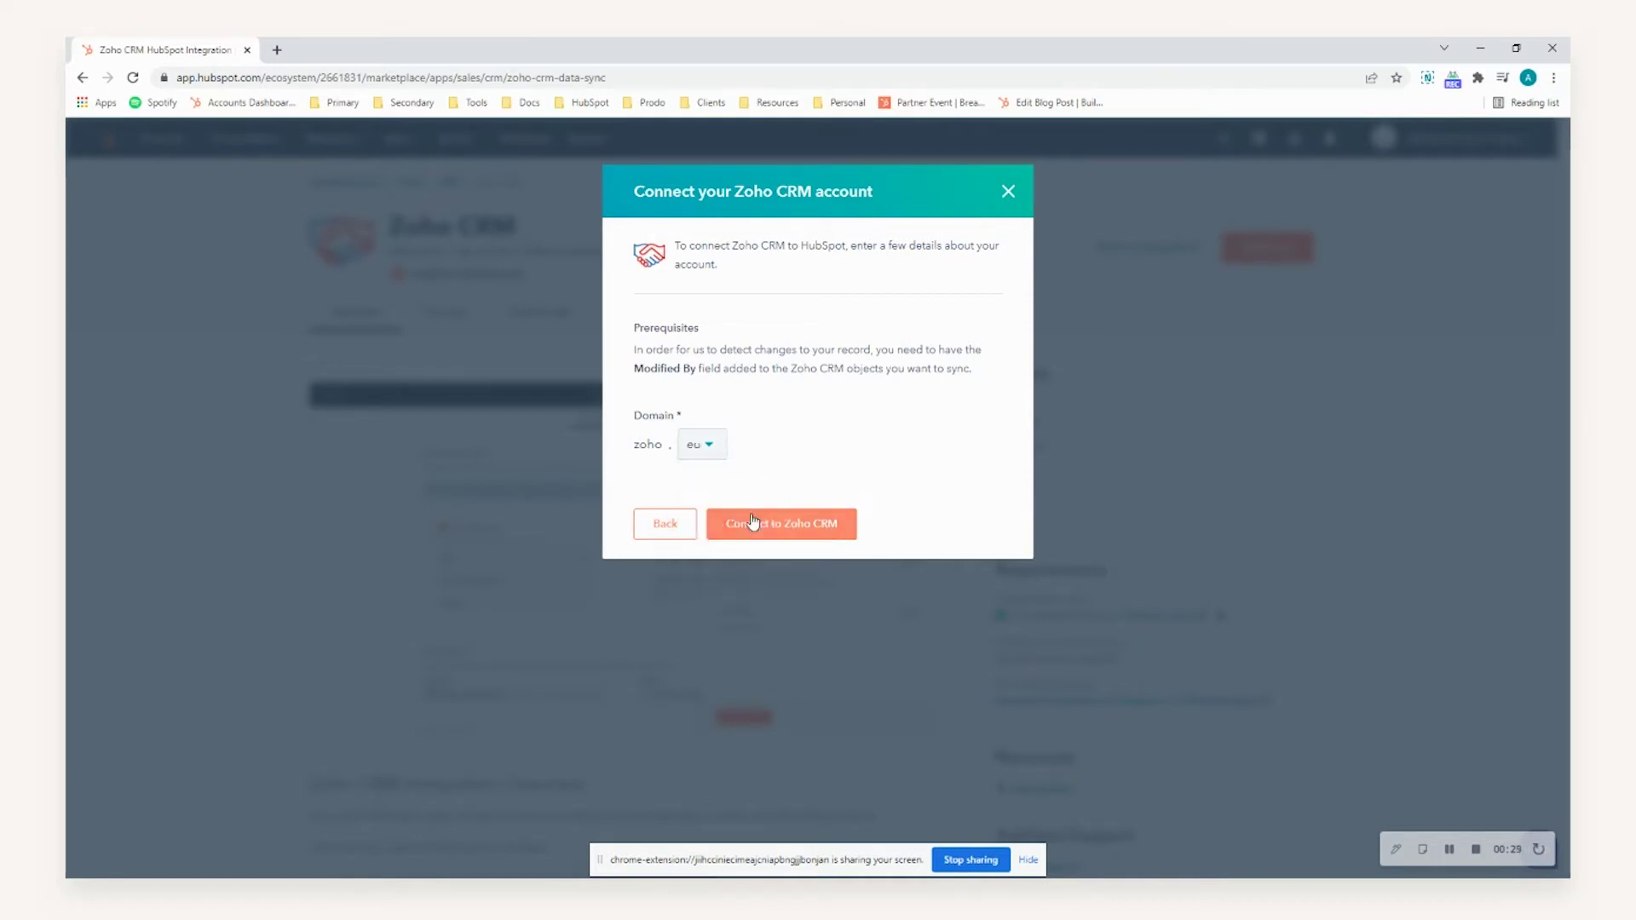
- Connect to Zoho CRM and accept HubSpot's access request on the Zoho authorization page
left_click(798, 534)
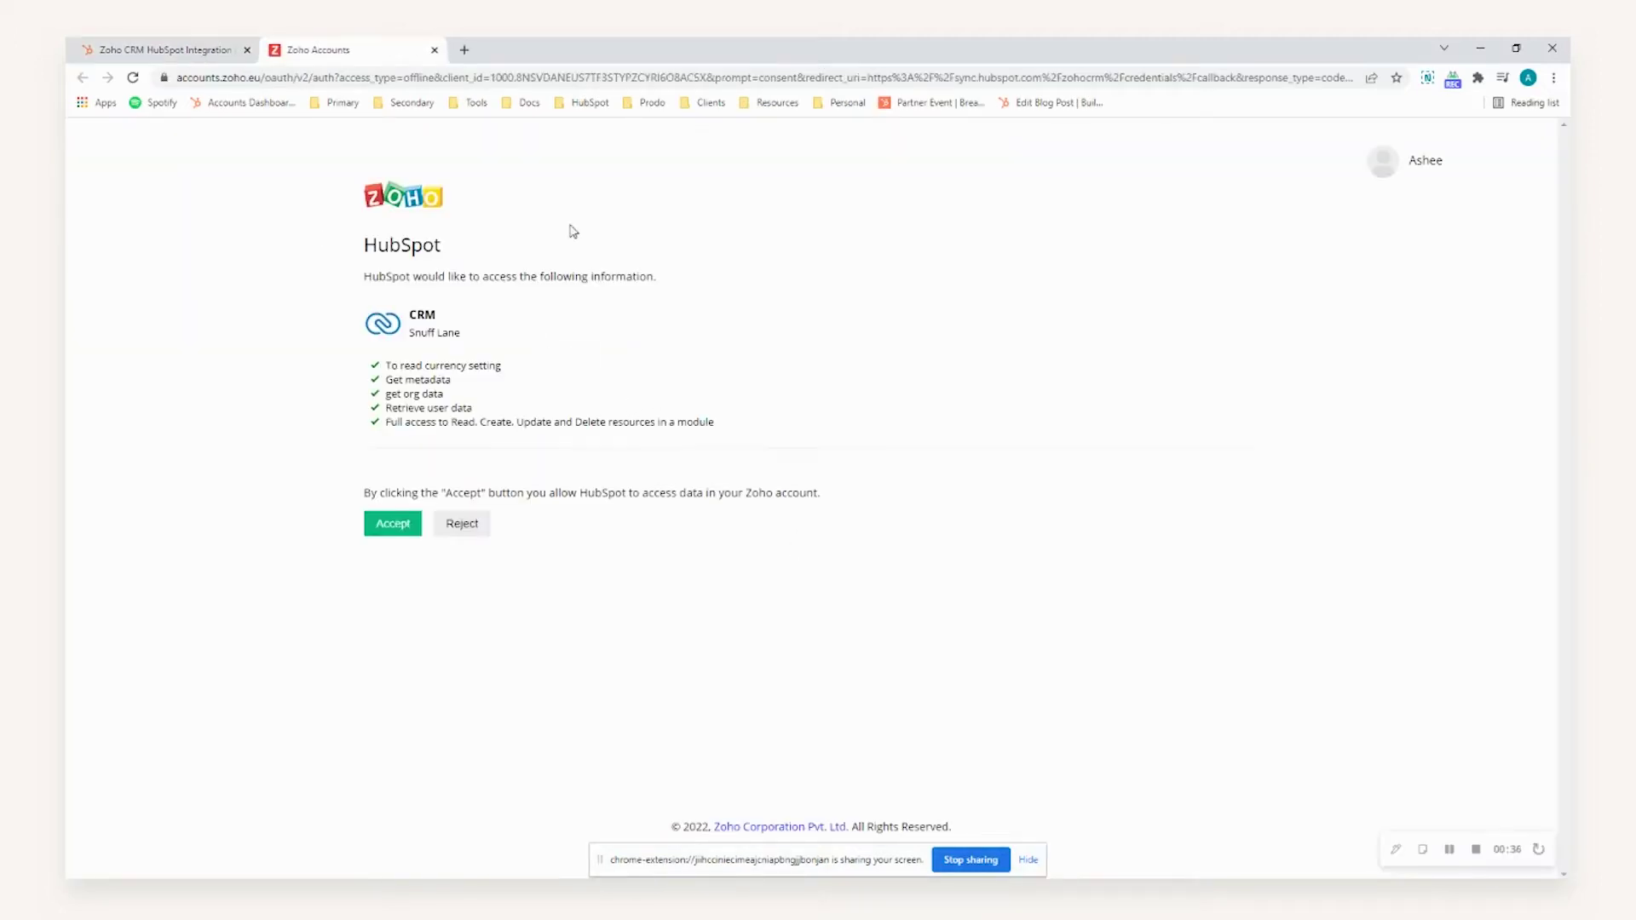
left_click(391, 537)
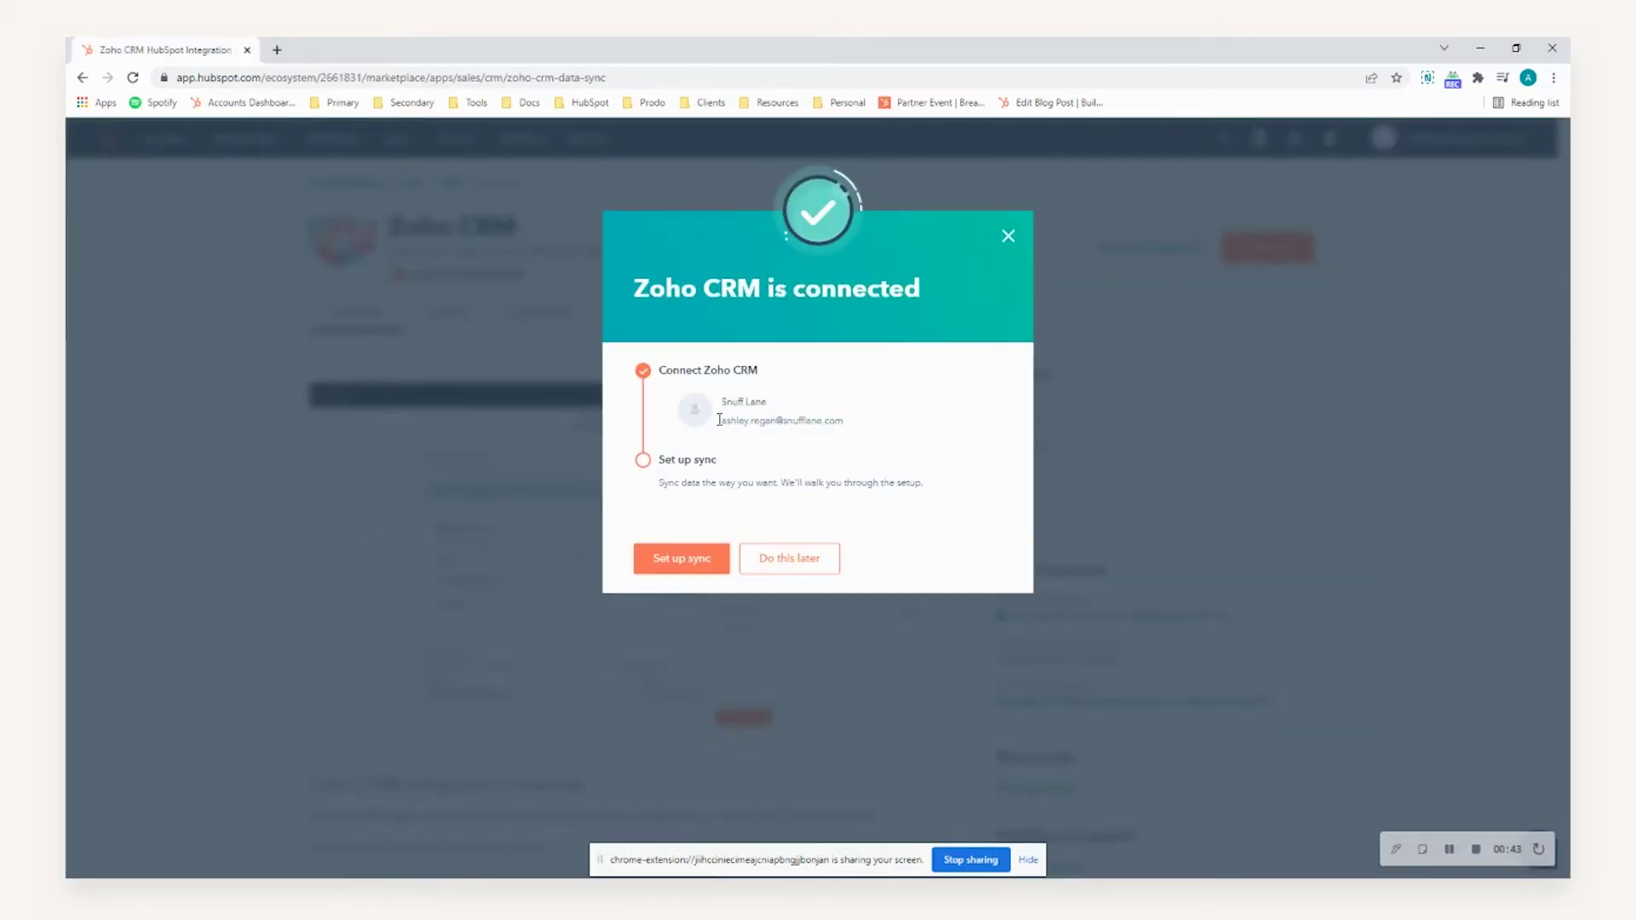
left_click_drag(720, 401, 856, 432)
left_click(707, 430)
- Start sync setup, compare the lead and contact options, then choose Company sync and continue
left_click(686, 562)
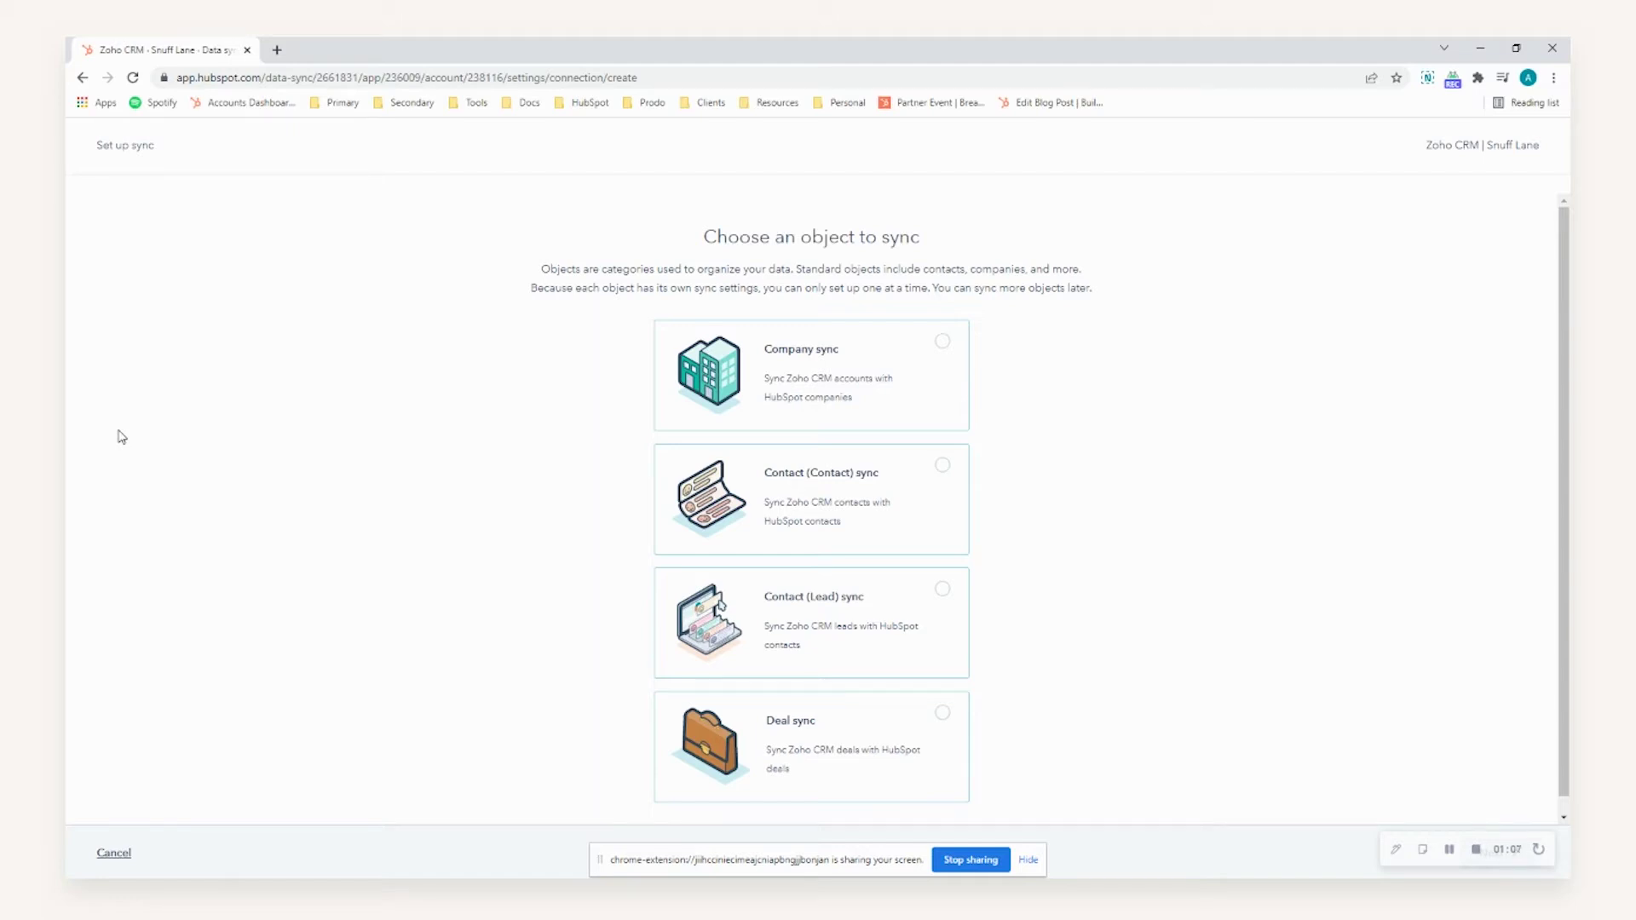
left_click(954, 615)
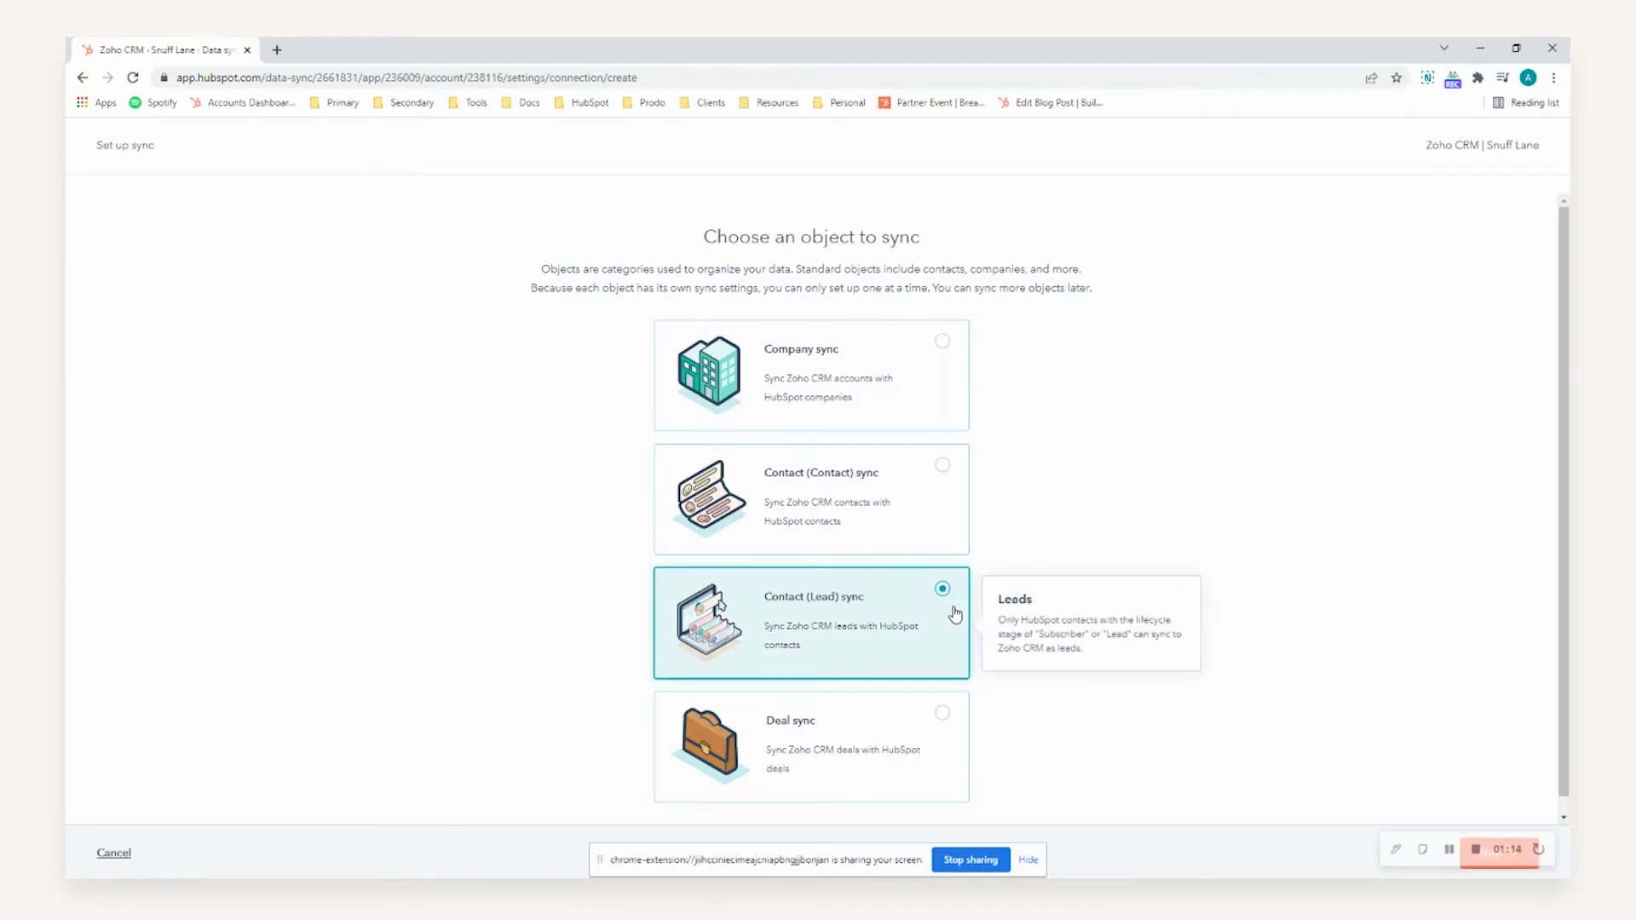
left_click(875, 528)
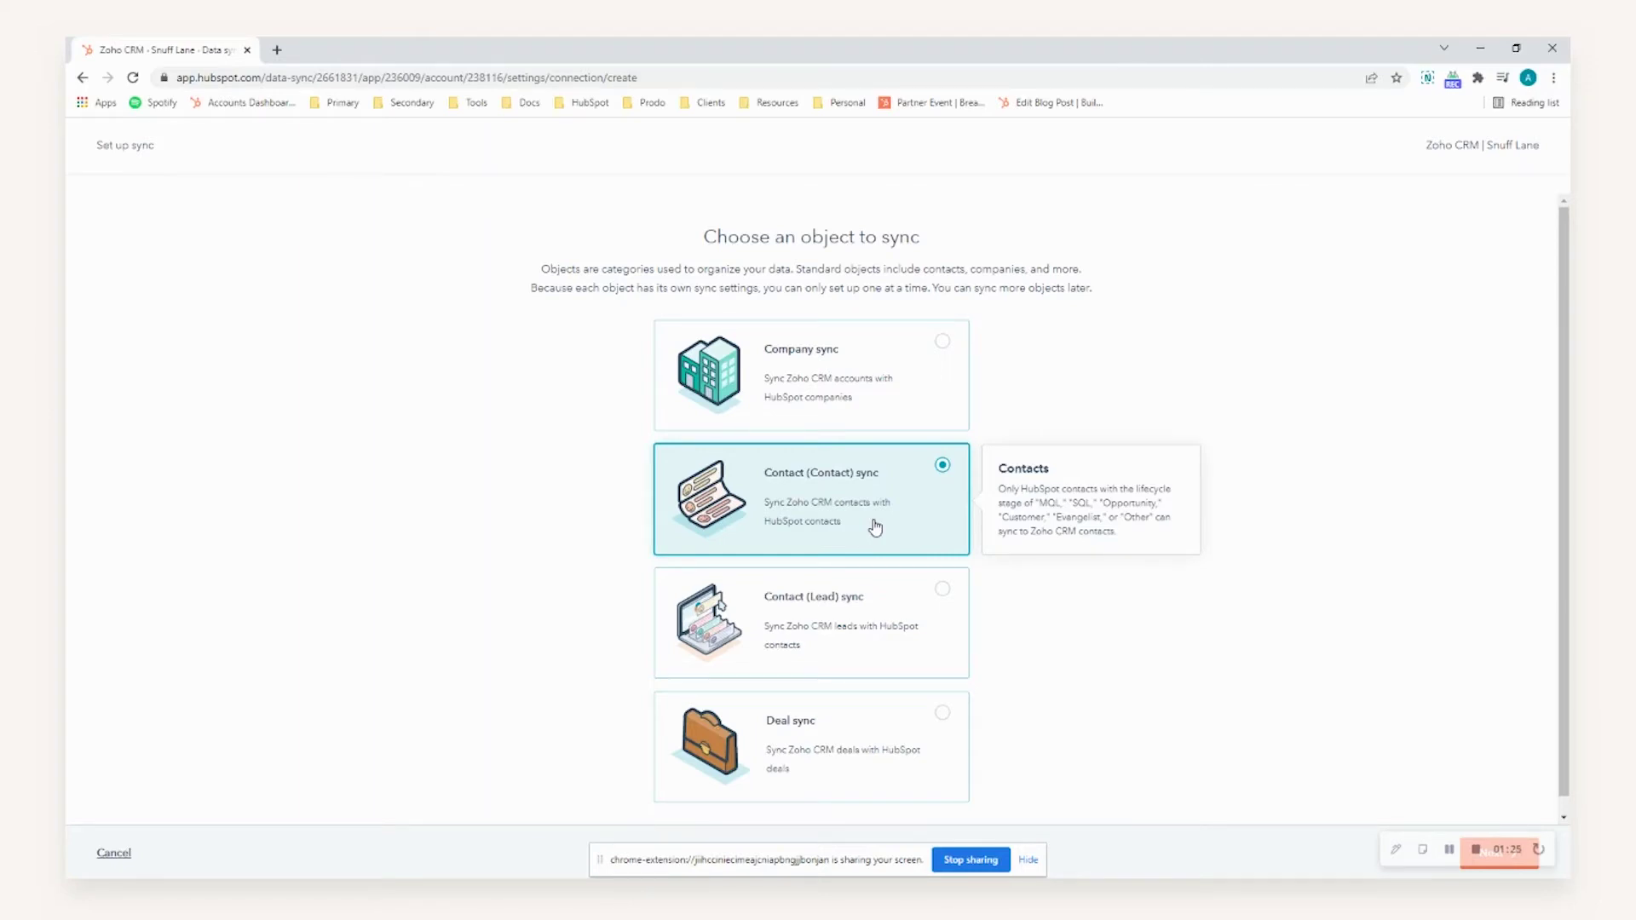
left_click(834, 415)
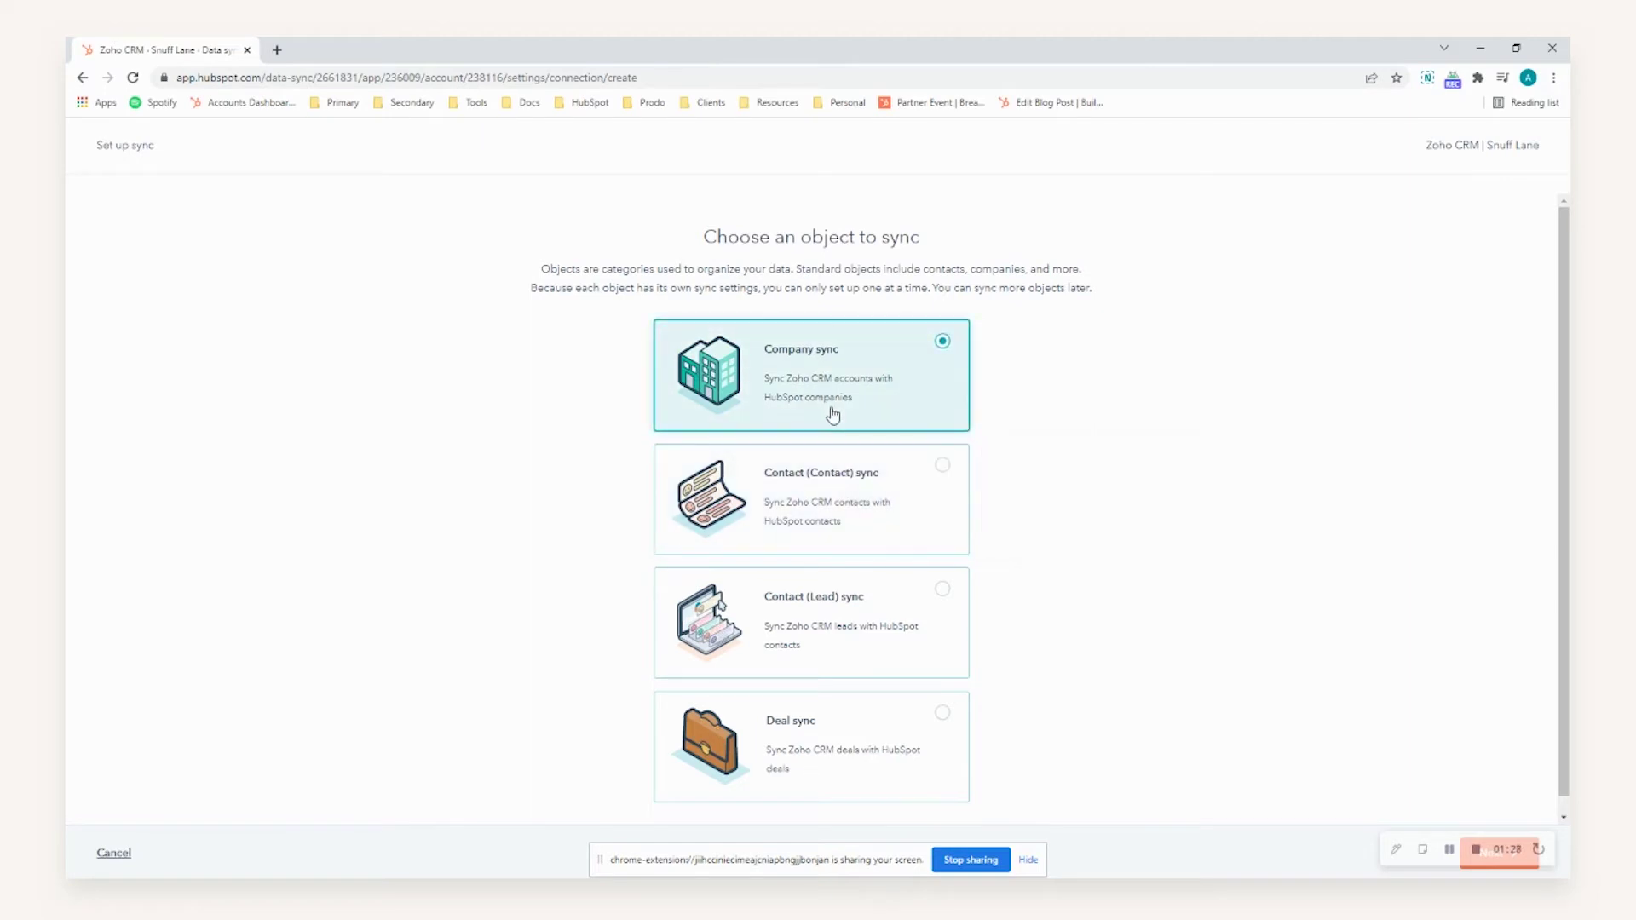
left_click(1486, 862)
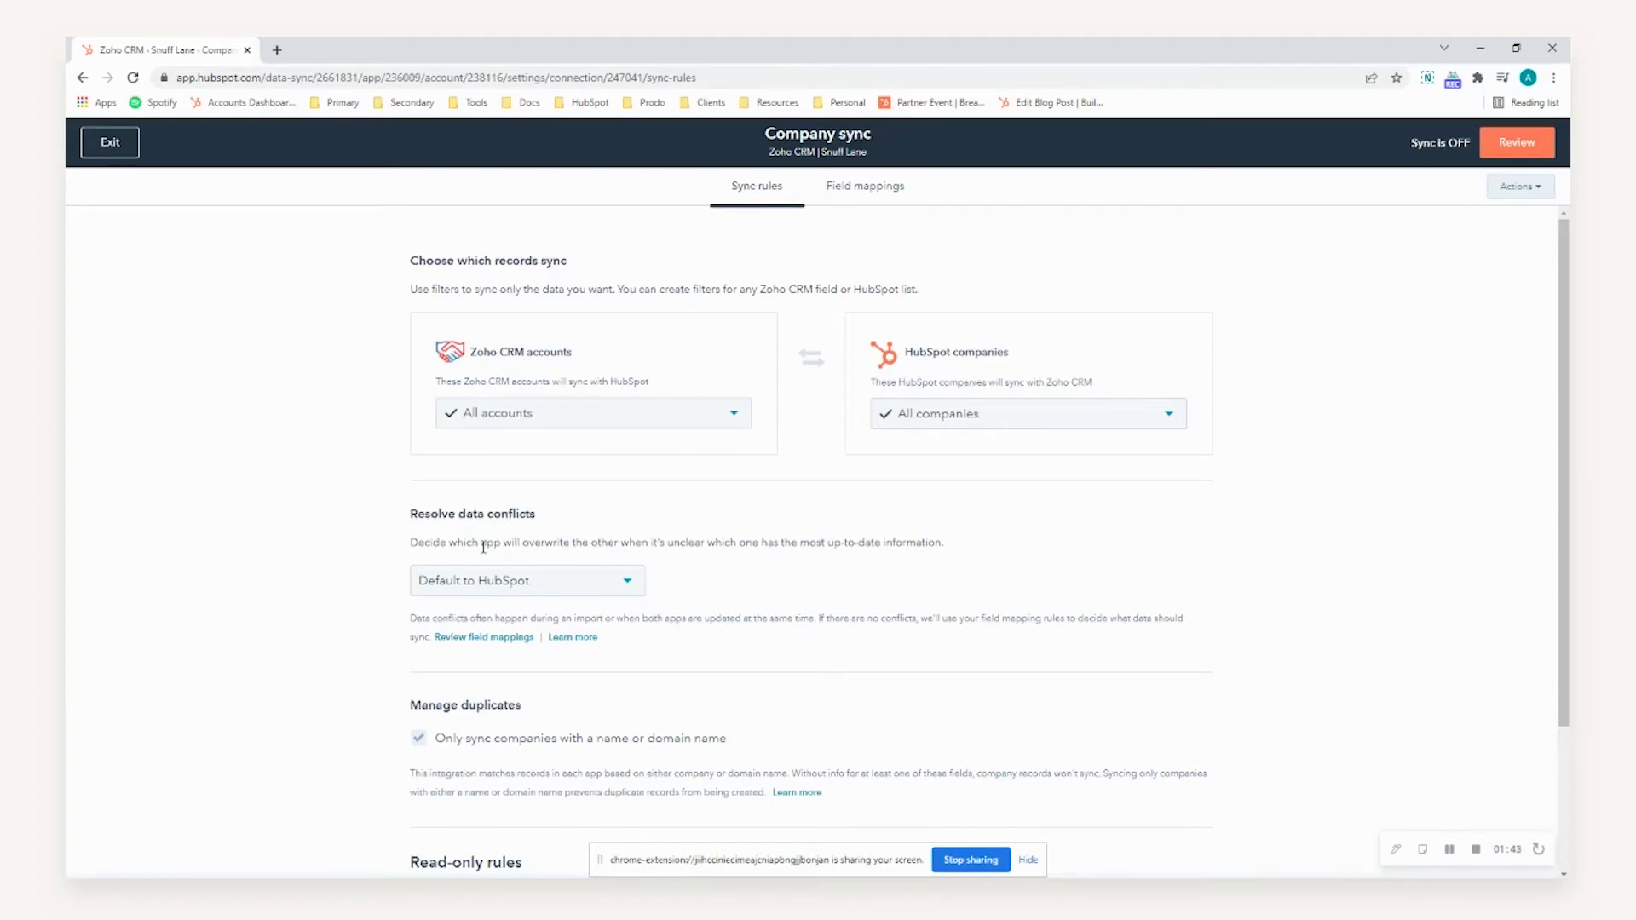
- Set the HubSpot companies sync choice to No companies, so Zoho CRM wins conflicts
left_click(926, 431)
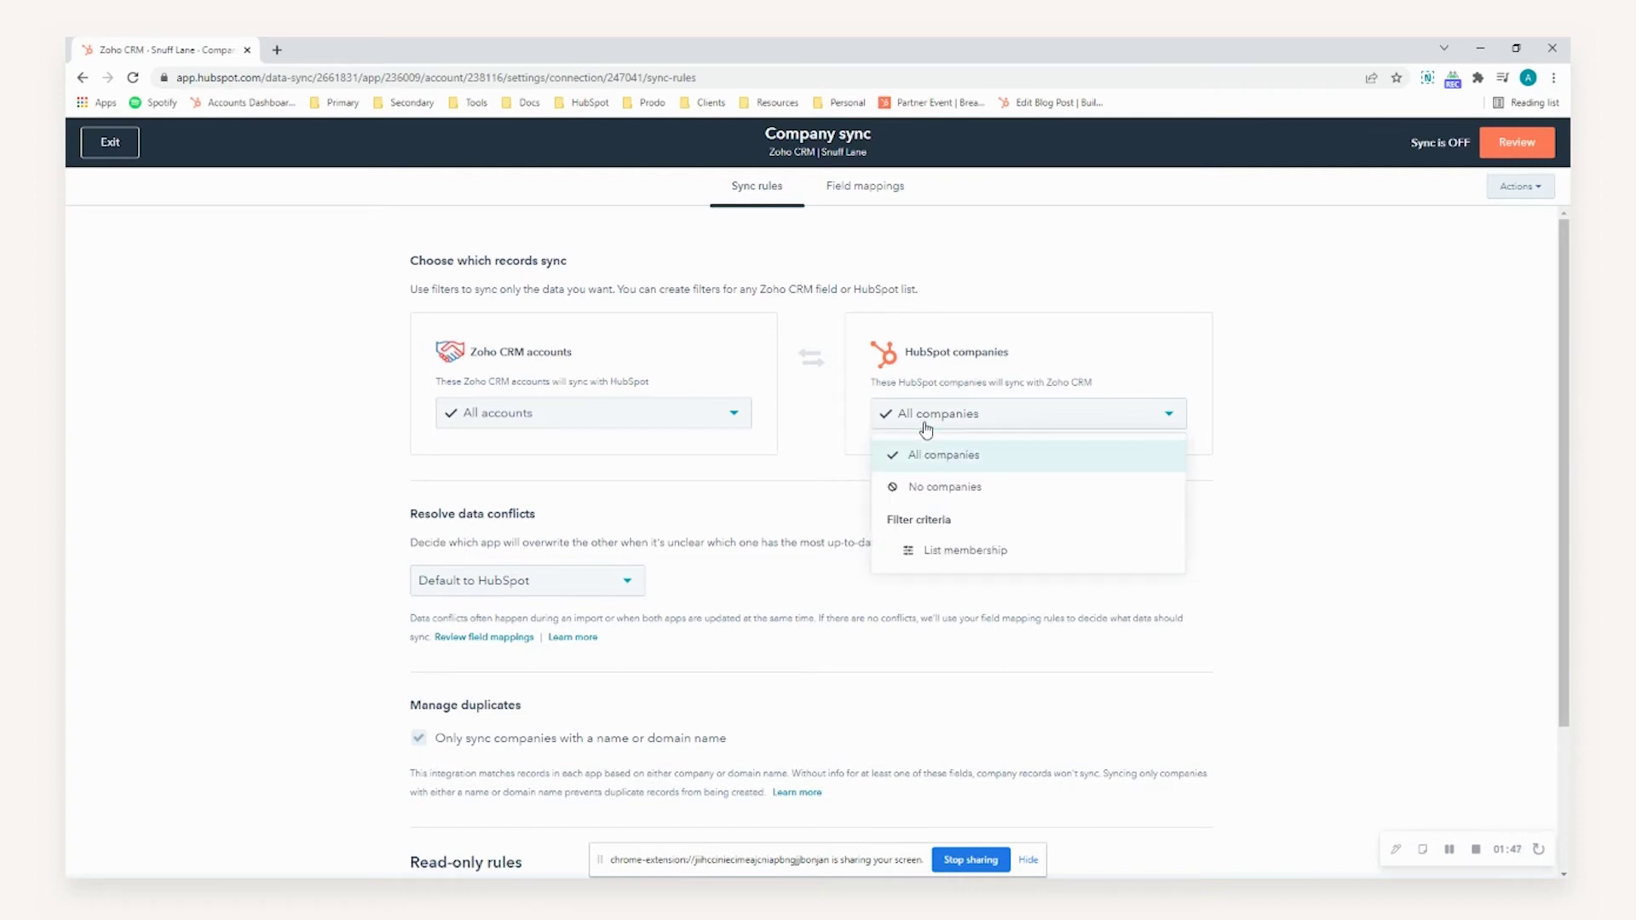
left_click(965, 492)
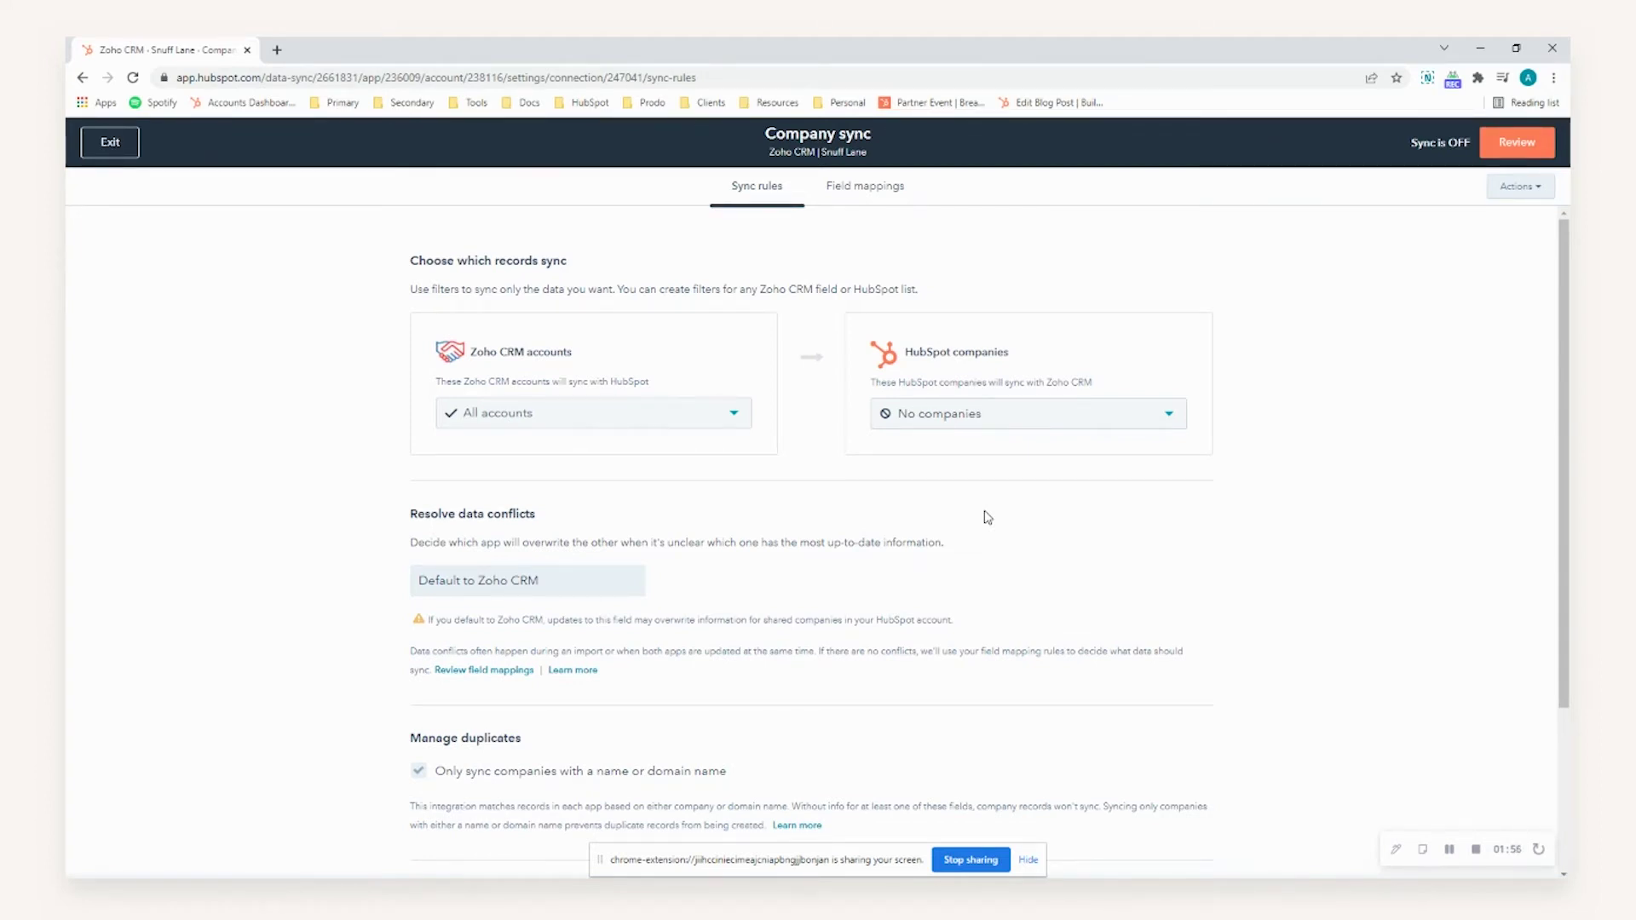
left_click(877, 417)
left_click(899, 462)
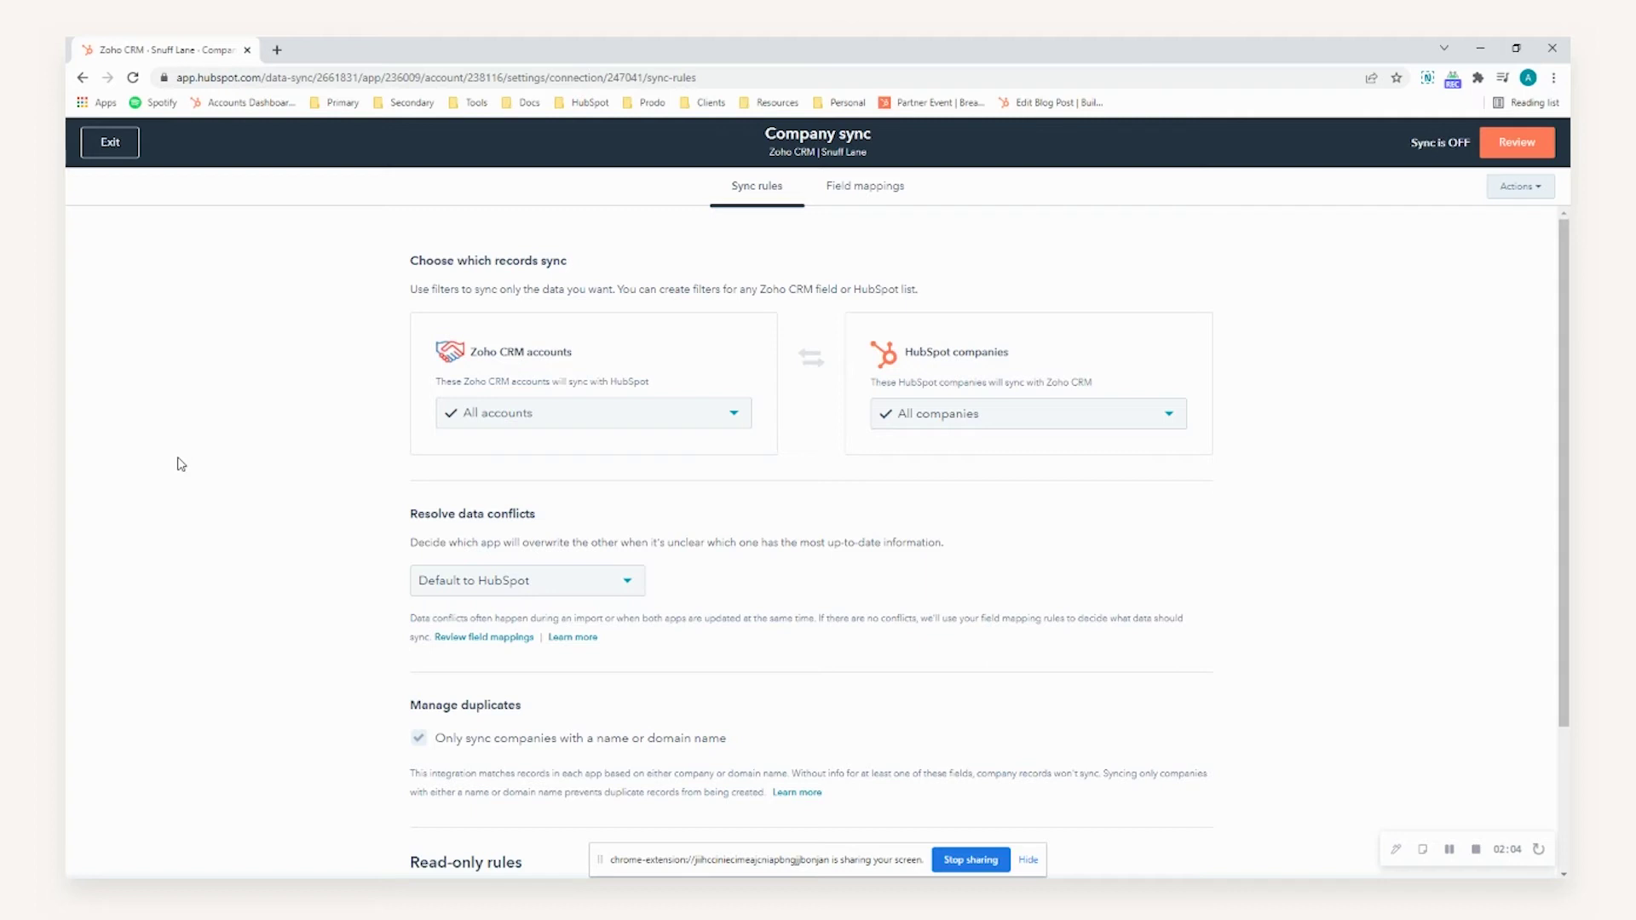
left_click(1018, 417)
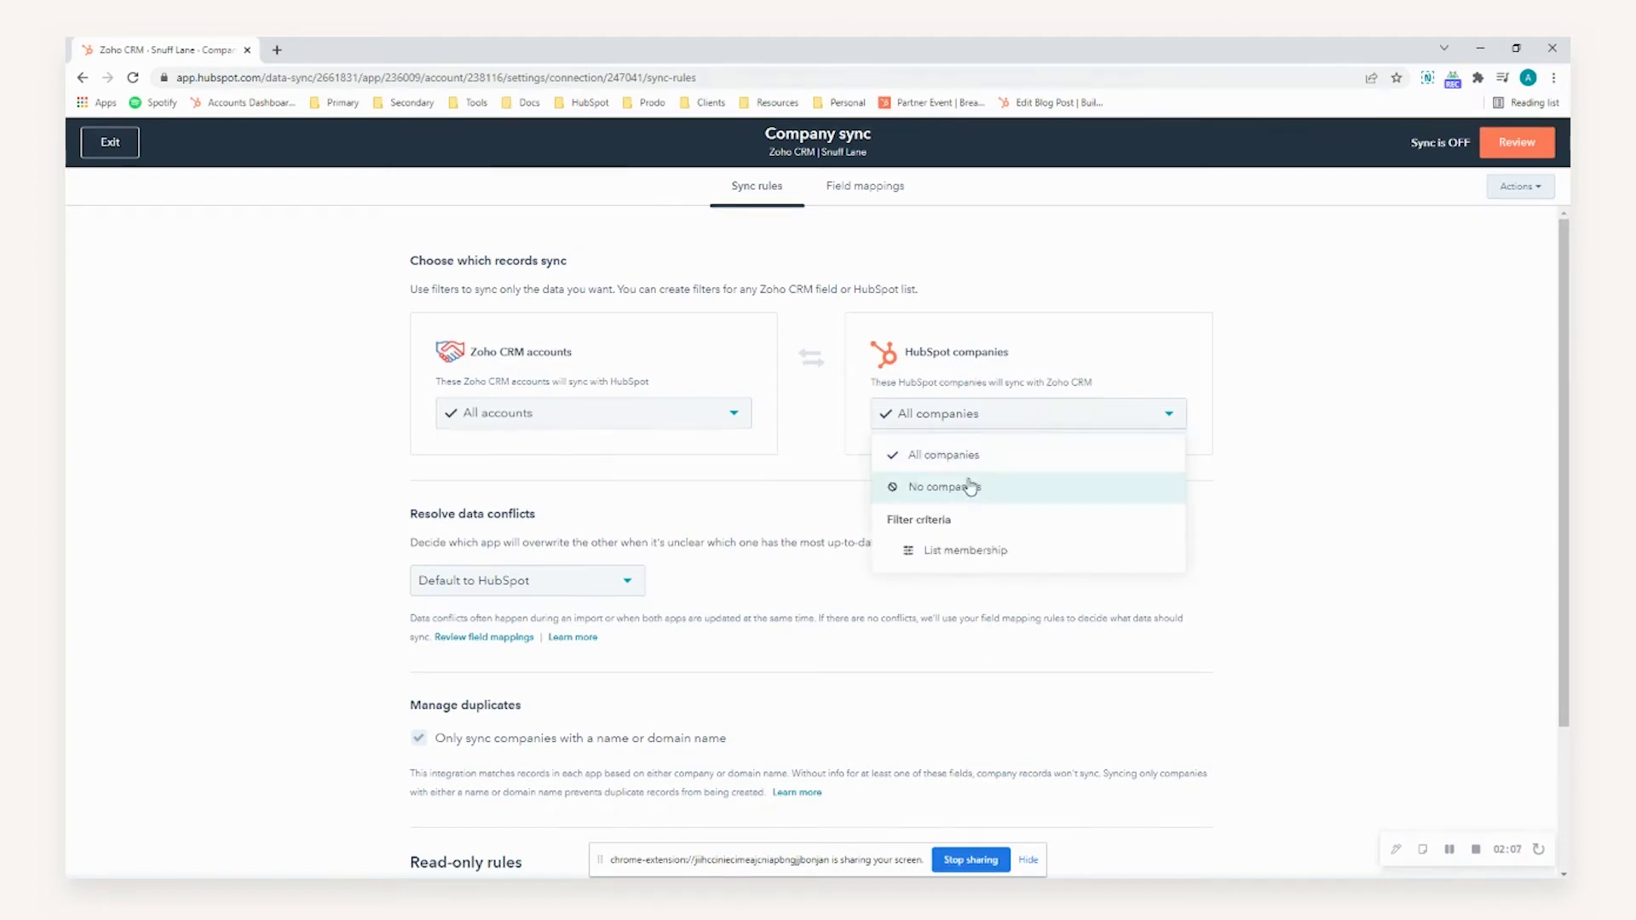
left_click(972, 482)
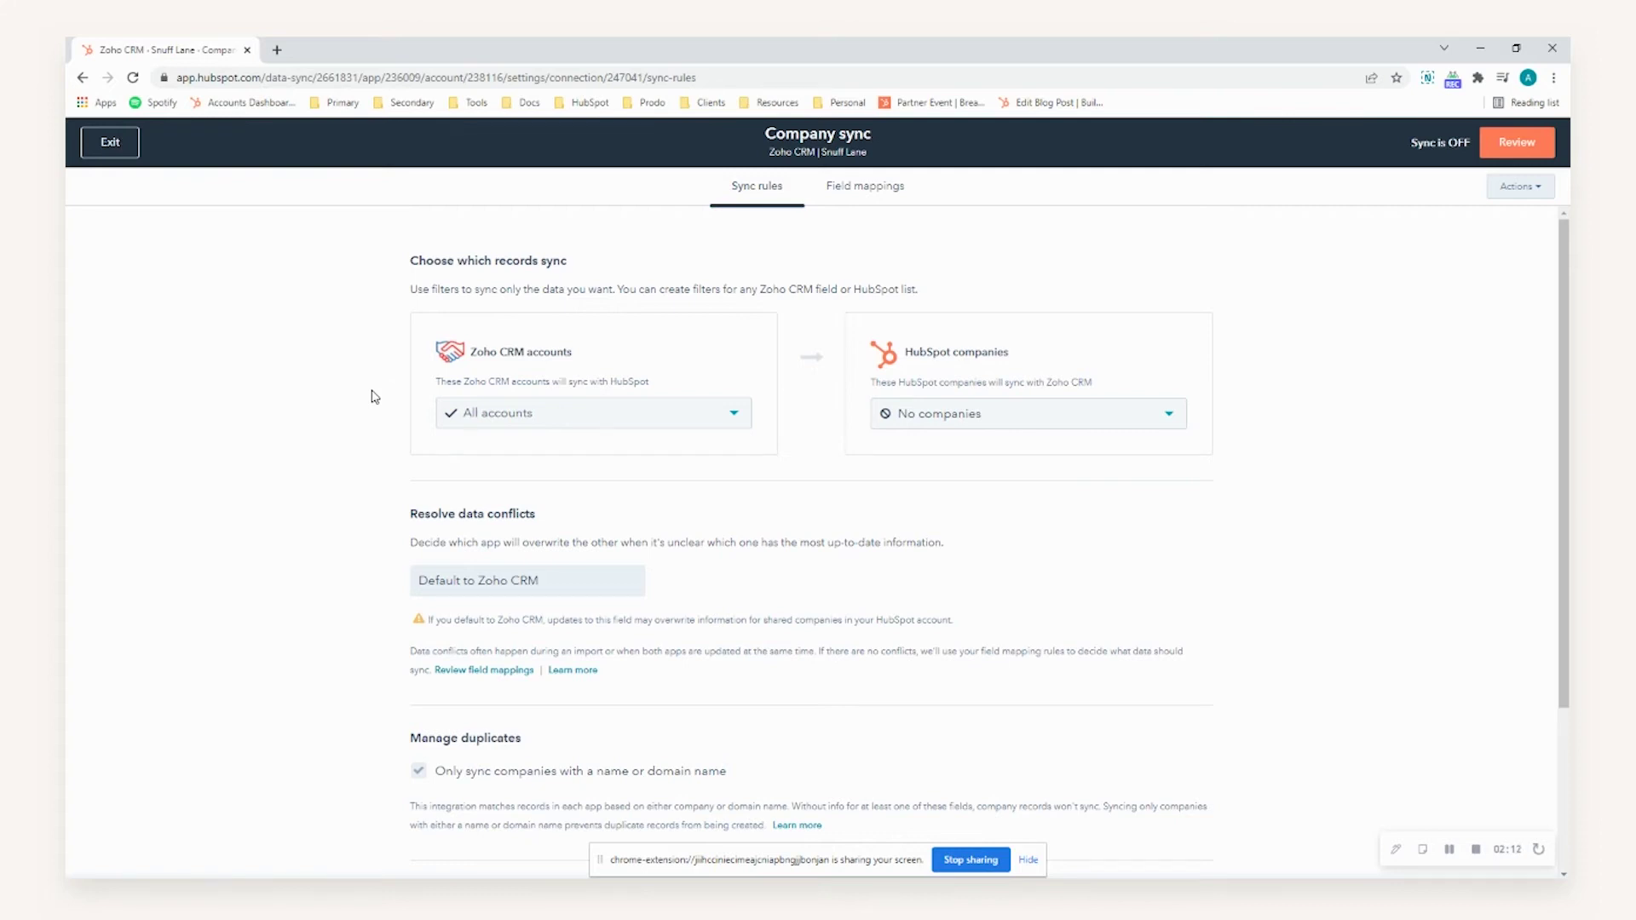
- Filter synced Zoho CRM accounts by Account Type 'is equal to' and open its values
left_click(529, 415)
scroll(660, 606, "down", 5)
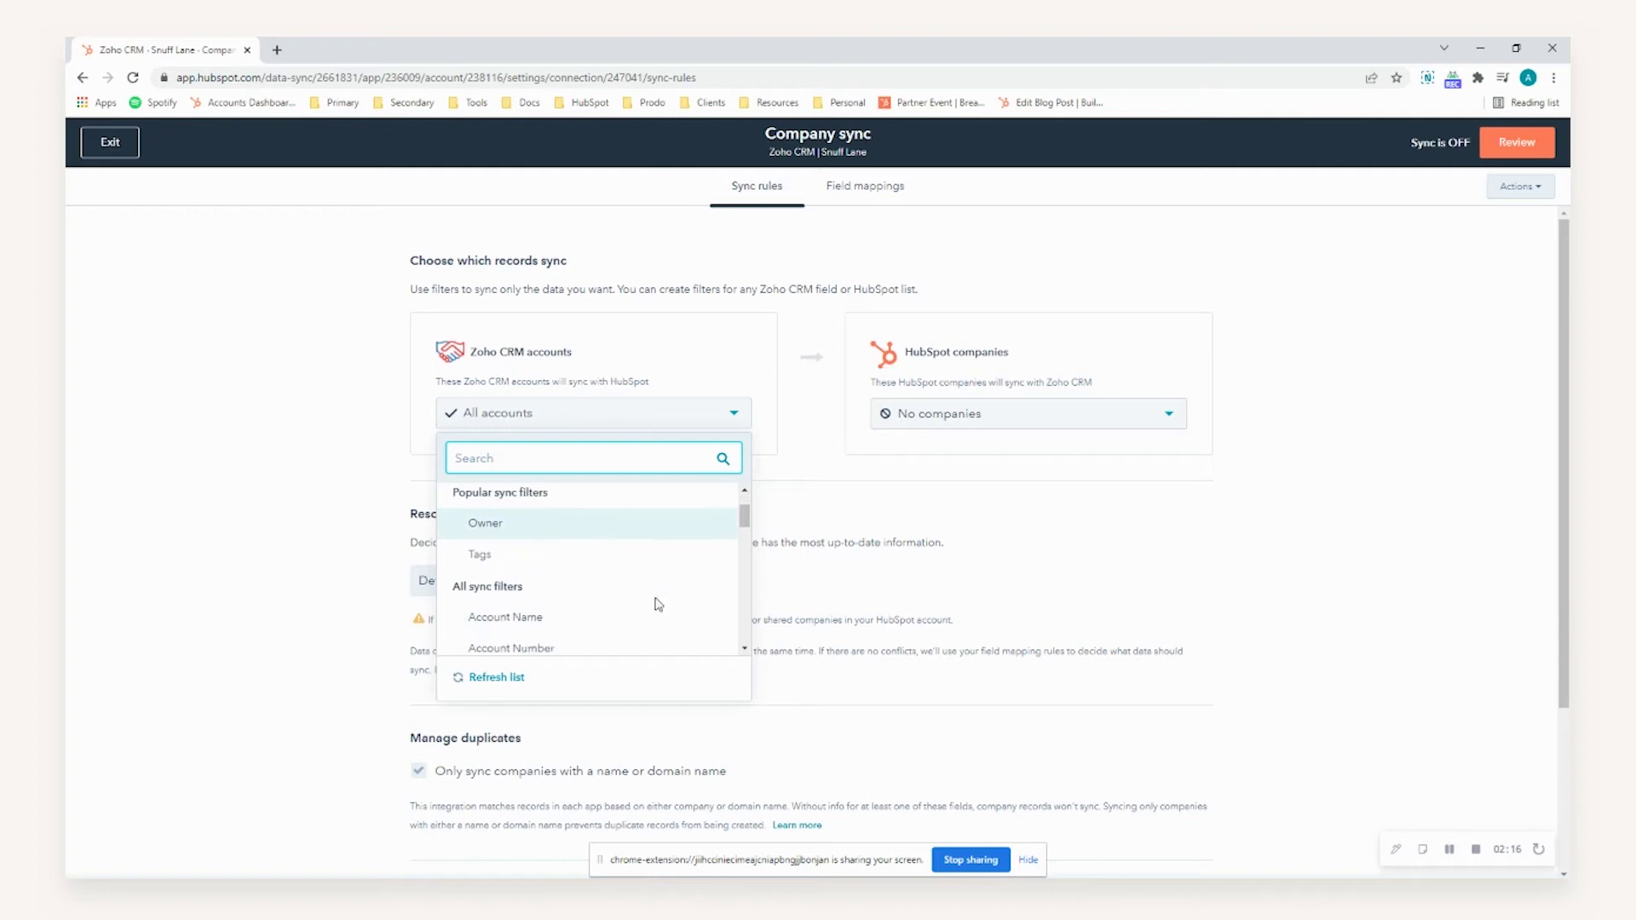
scroll(630, 562, "down", 2)
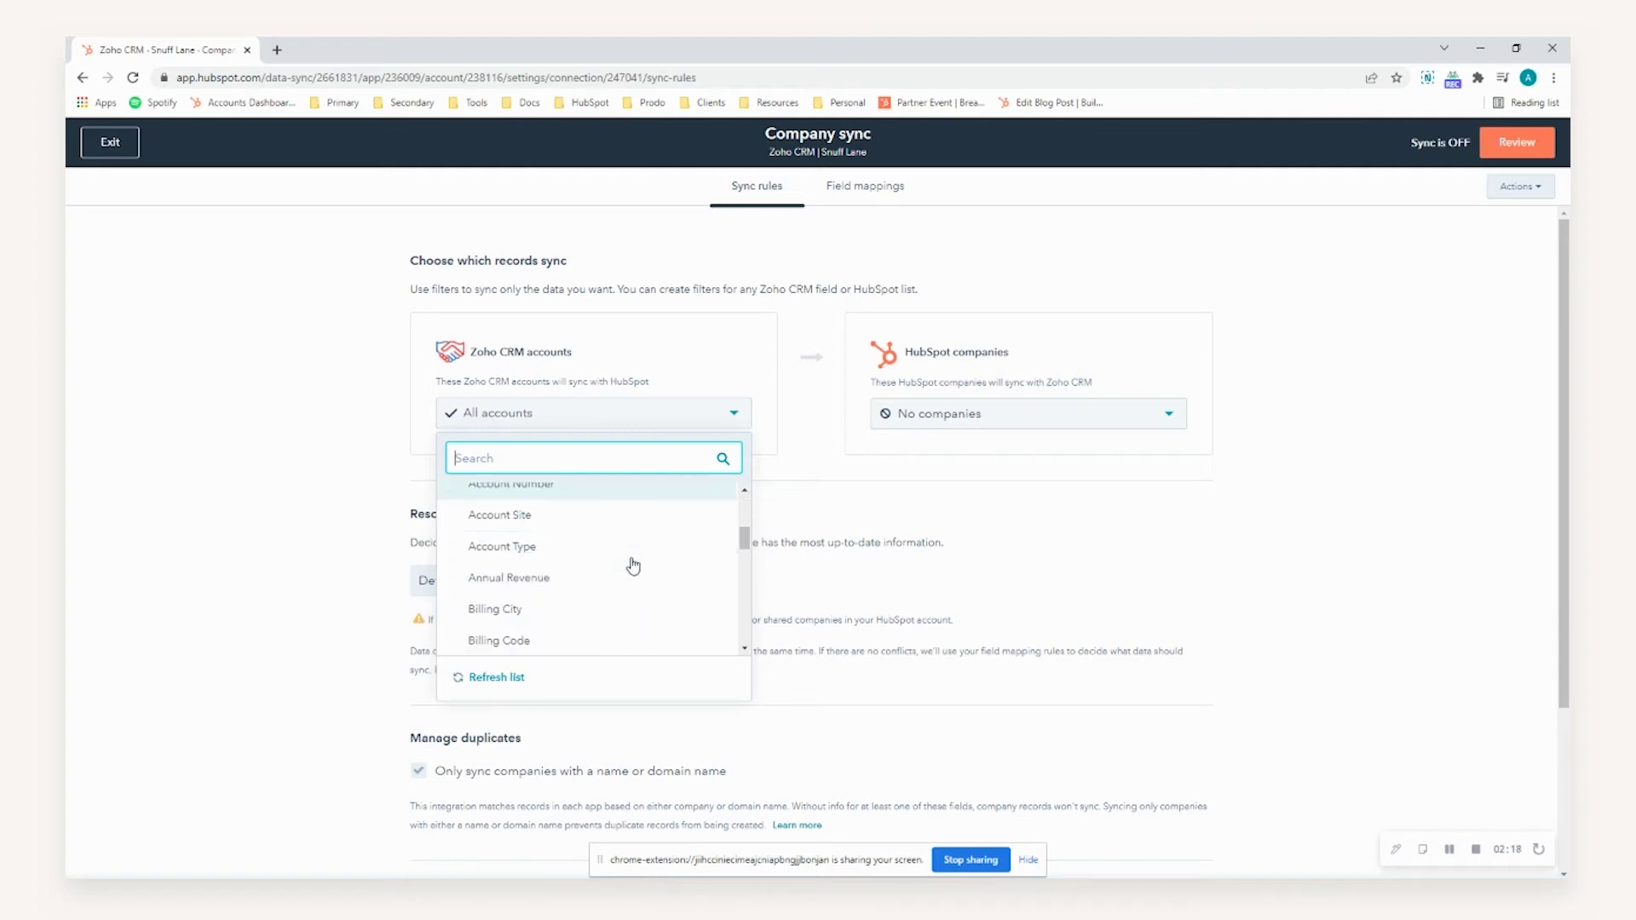
left_click(524, 547)
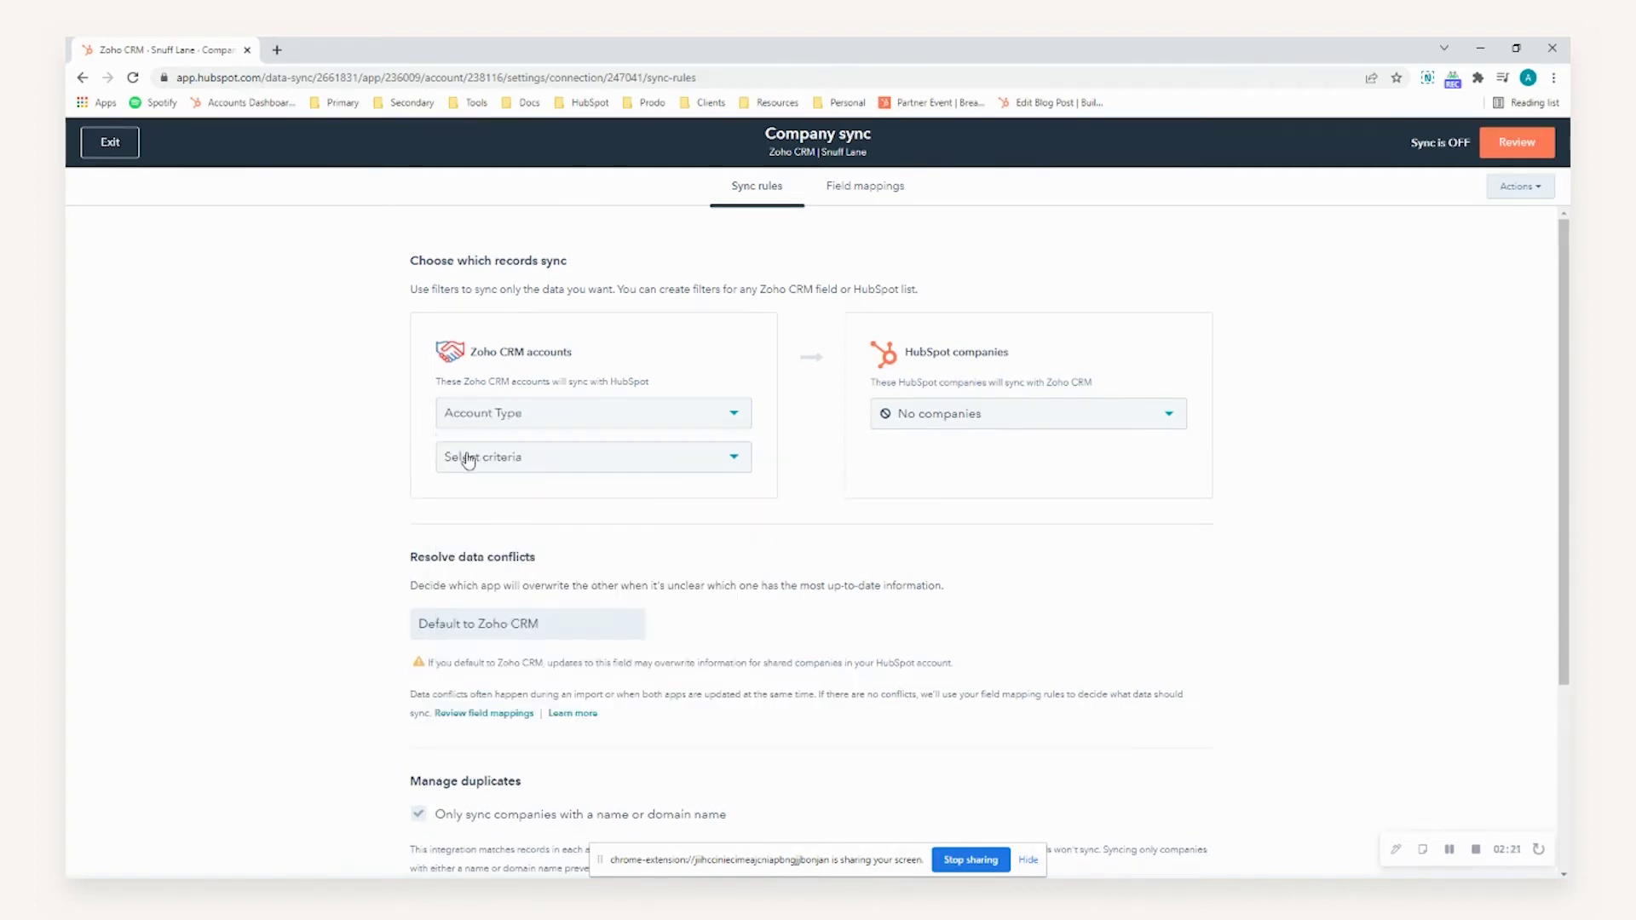
left_click(472, 460)
left_click(510, 542)
left_click(526, 501)
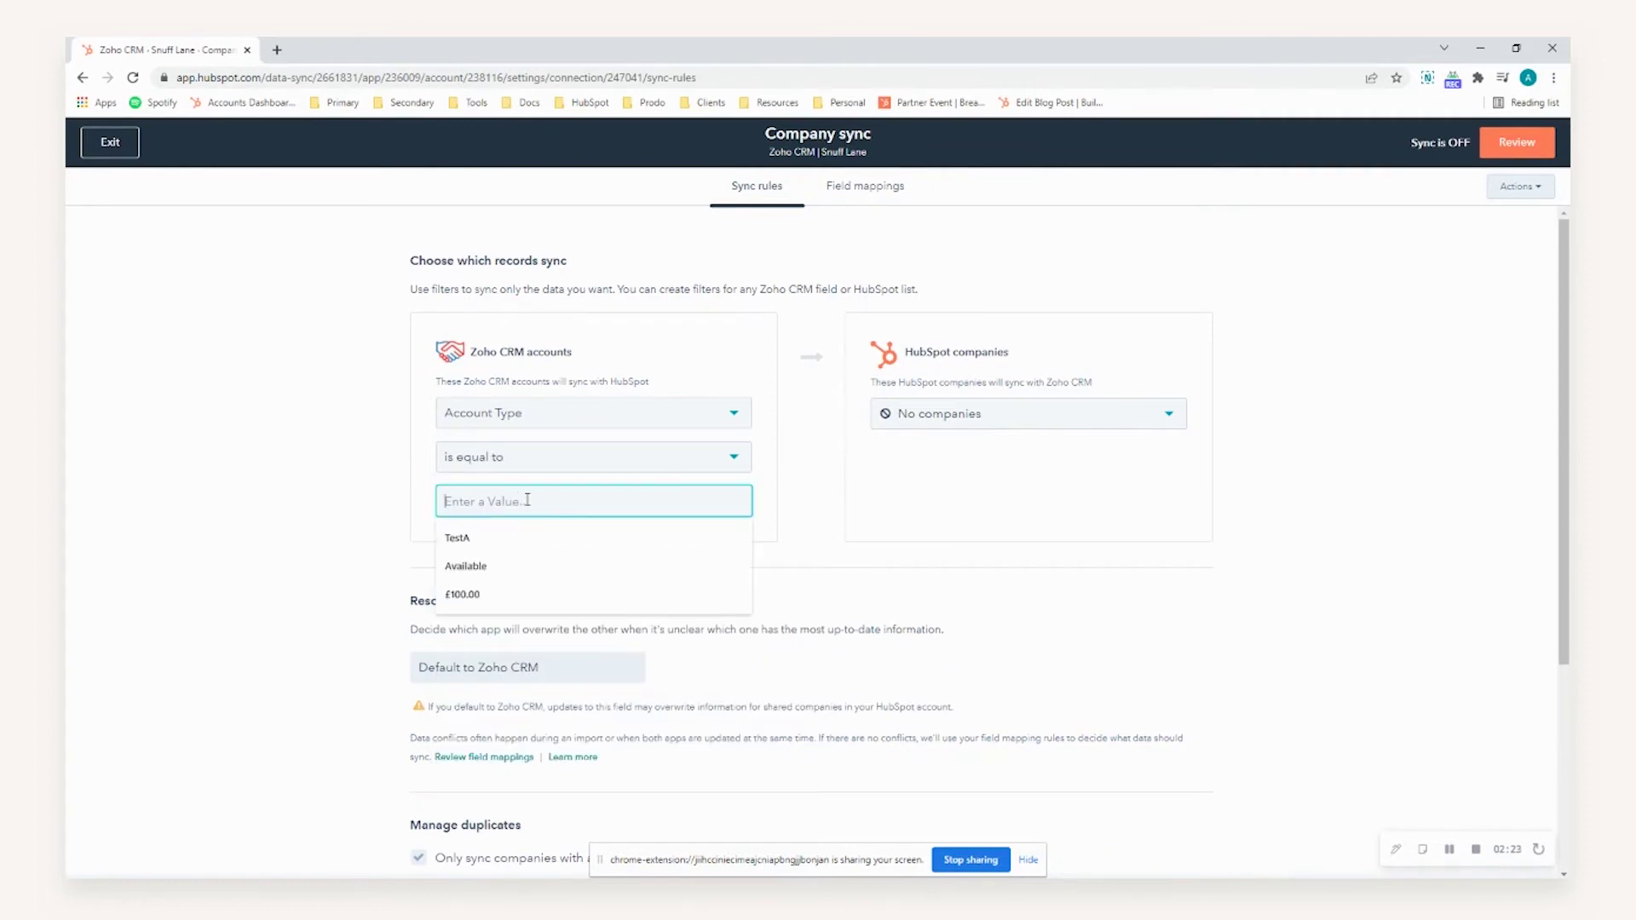
- Confirm in Zoho CRM that the Exchange account's Account Type is Venue
type("Reseller")
key("alt+Tab")
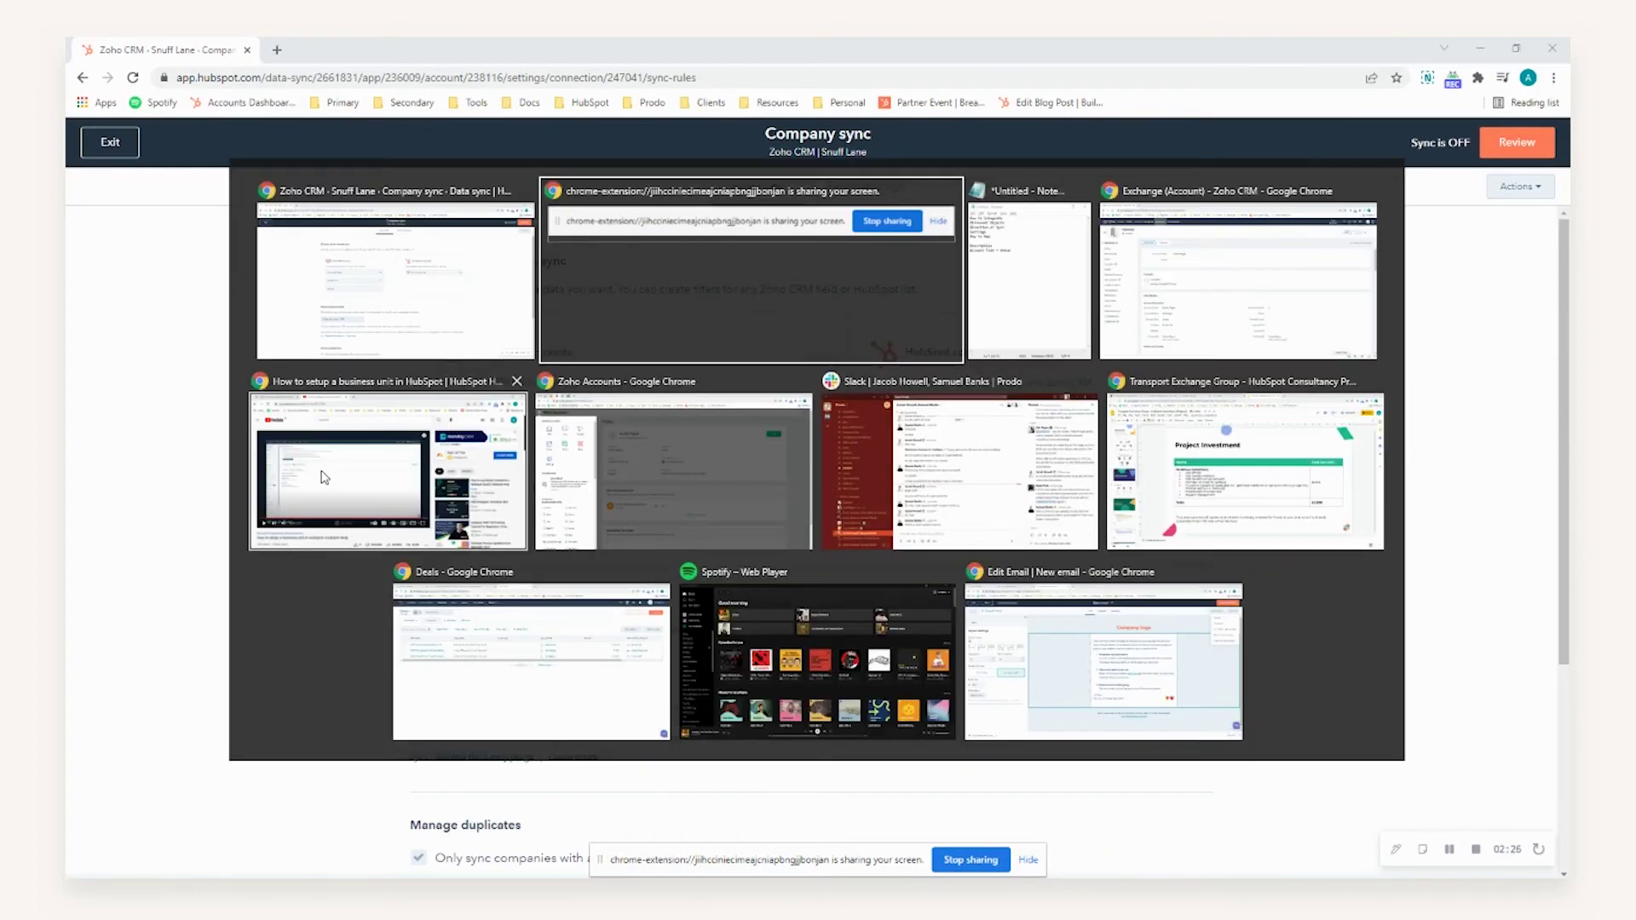
key("alt+Tab")
key("alt+Tab")
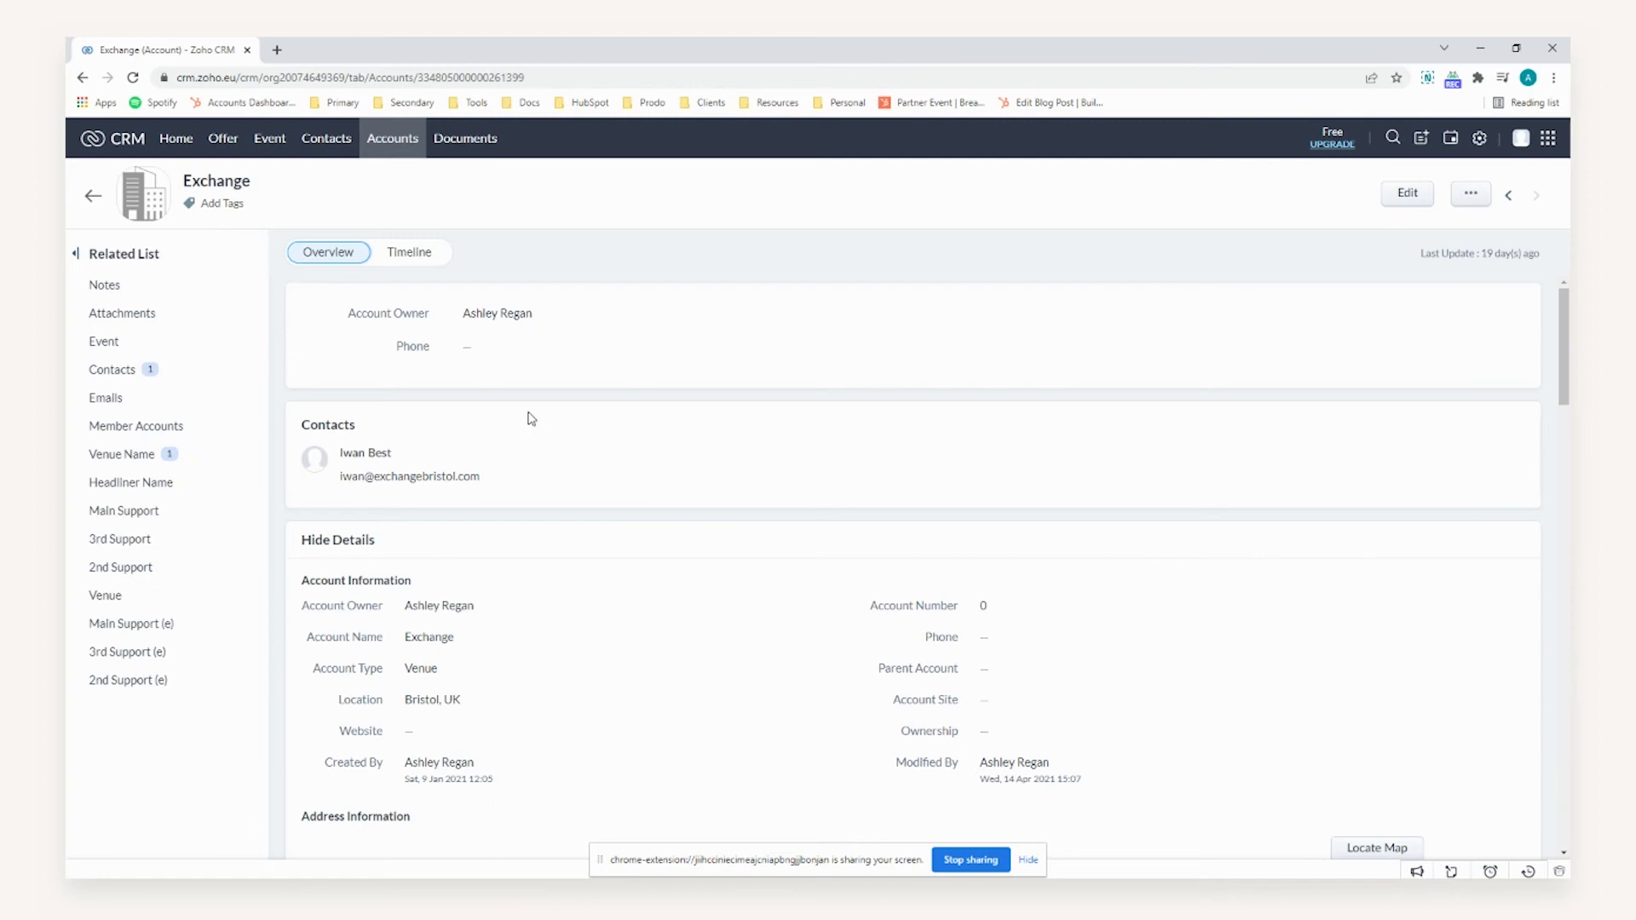
left_click_drag(320, 668, 385, 667)
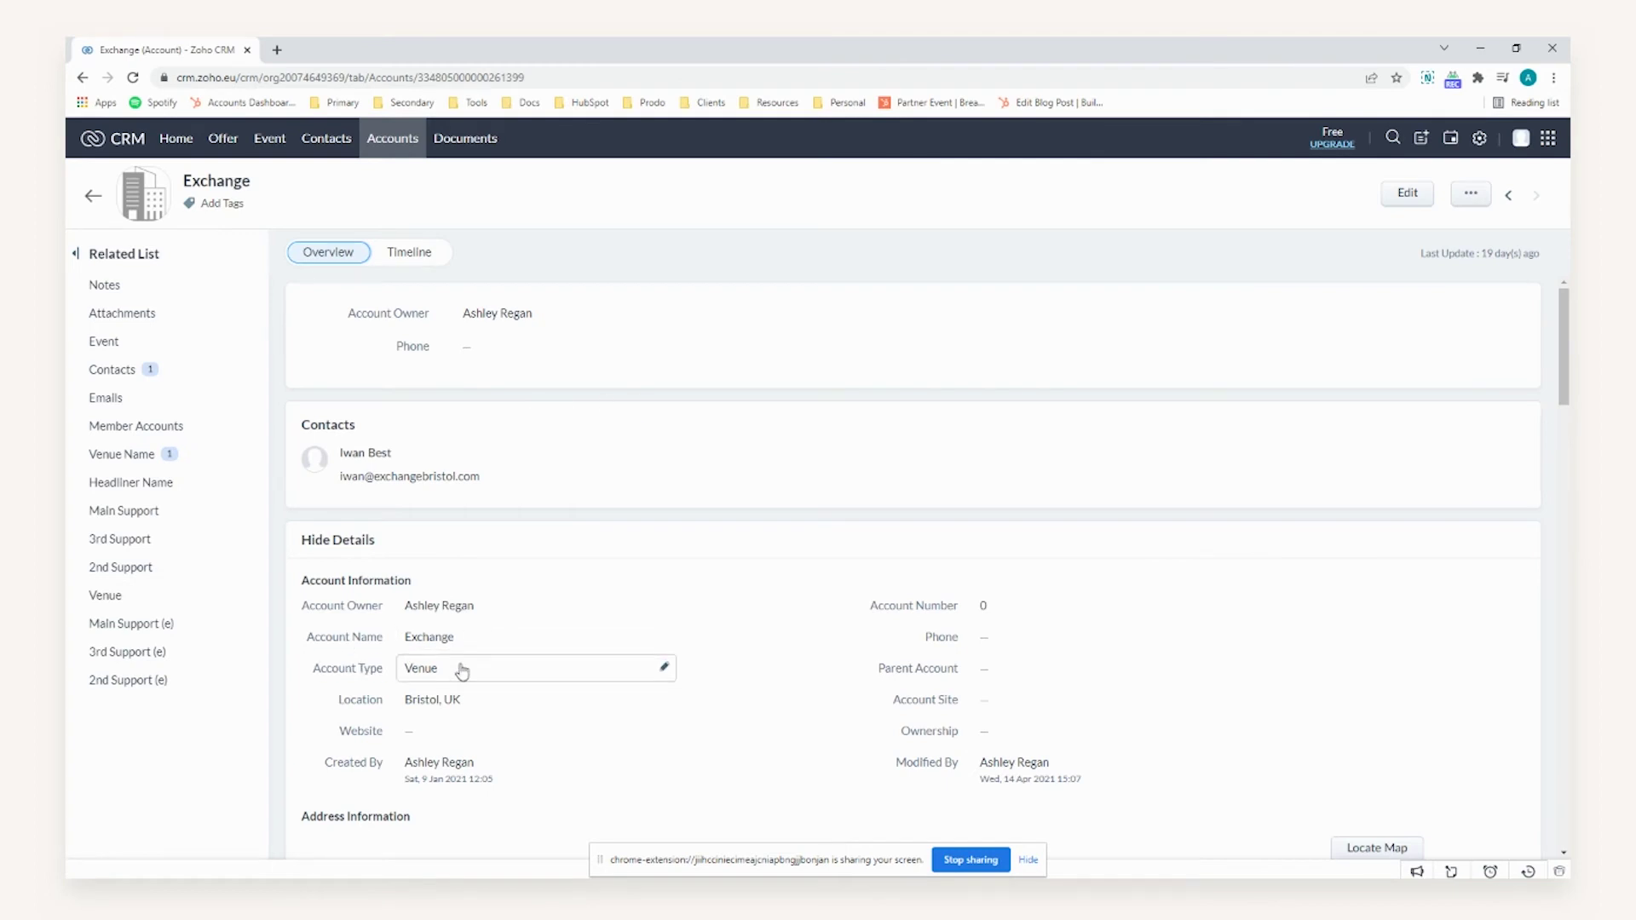
left_click(434, 699)
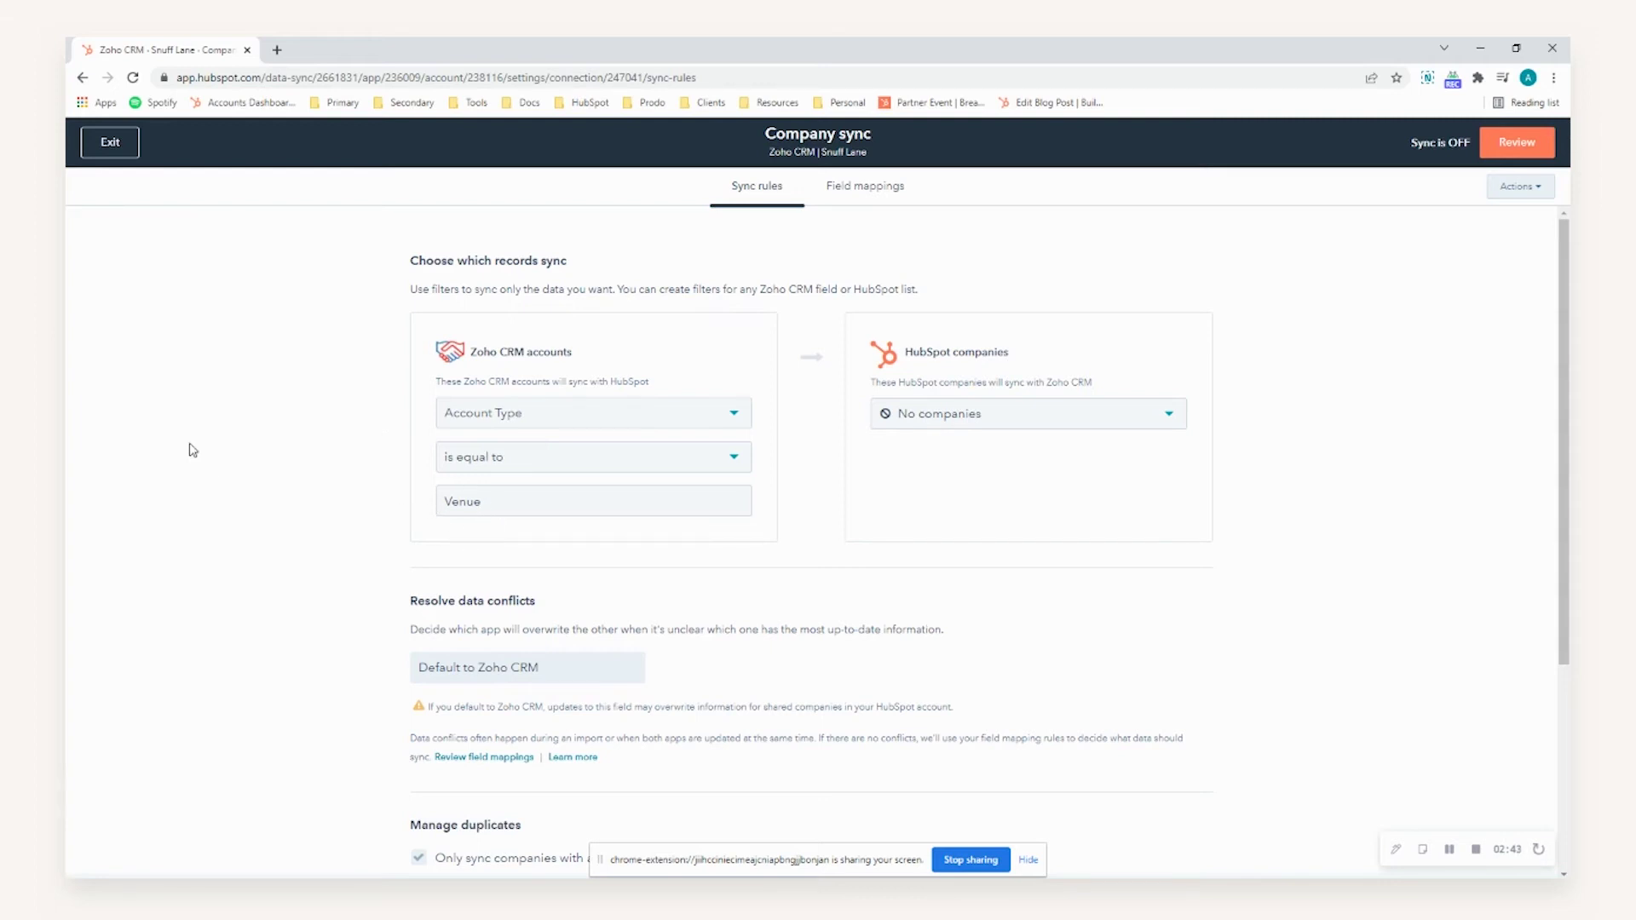
- Read the automatic associations and automatic deletions explanations in the company sync rules
scroll(191, 452, "down", 3)
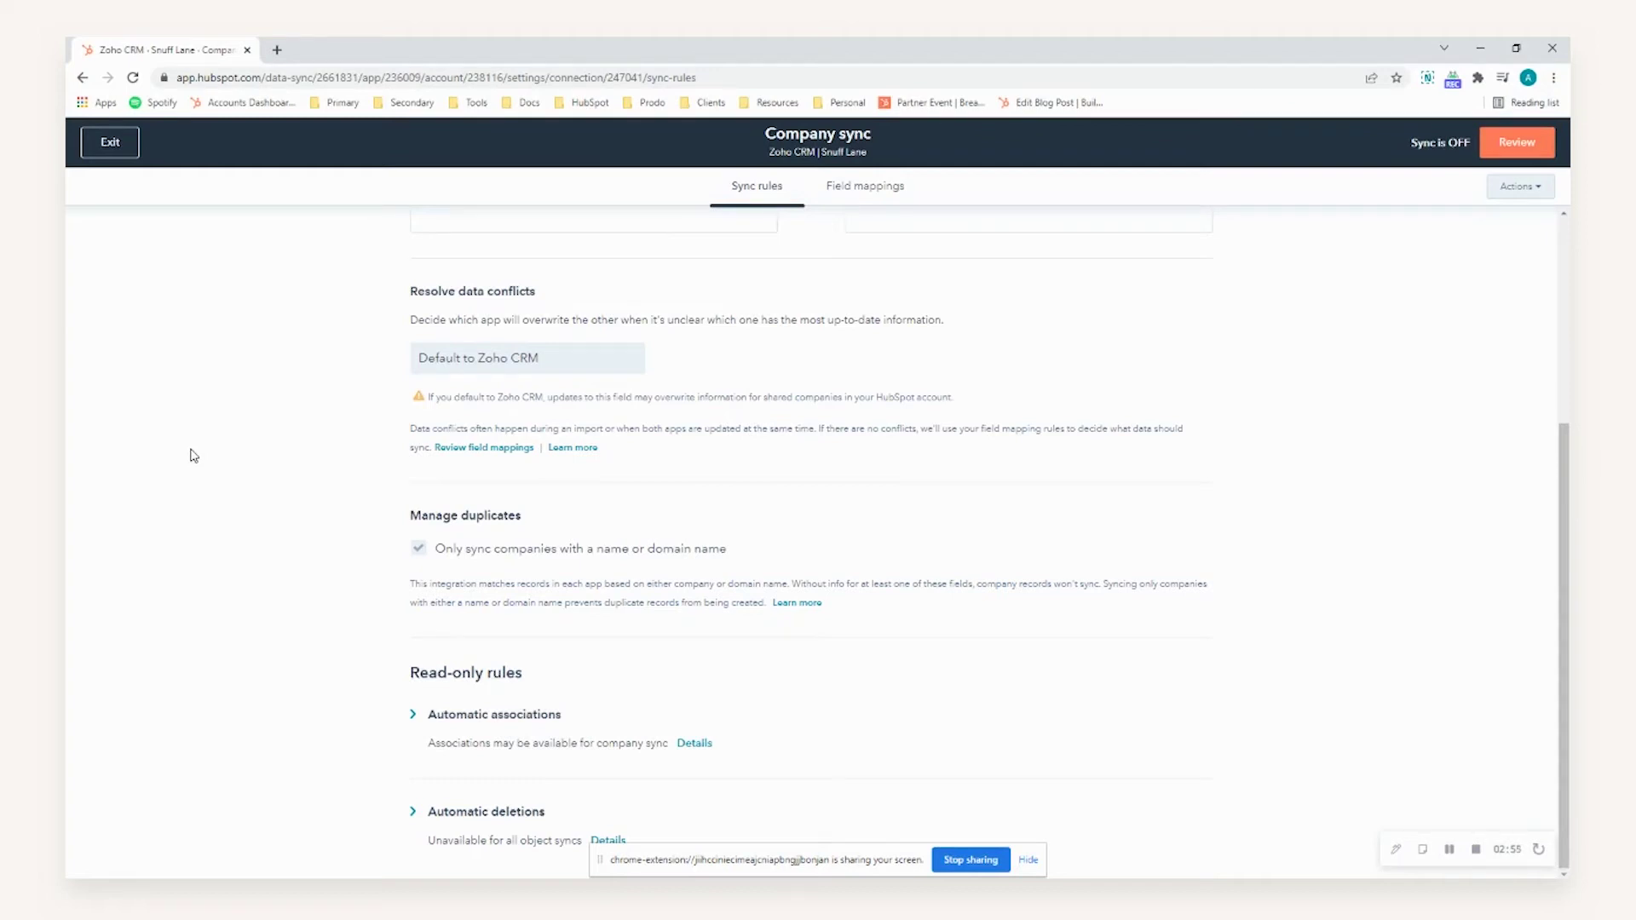
left_click(413, 716)
scroll(212, 554, "down", 1)
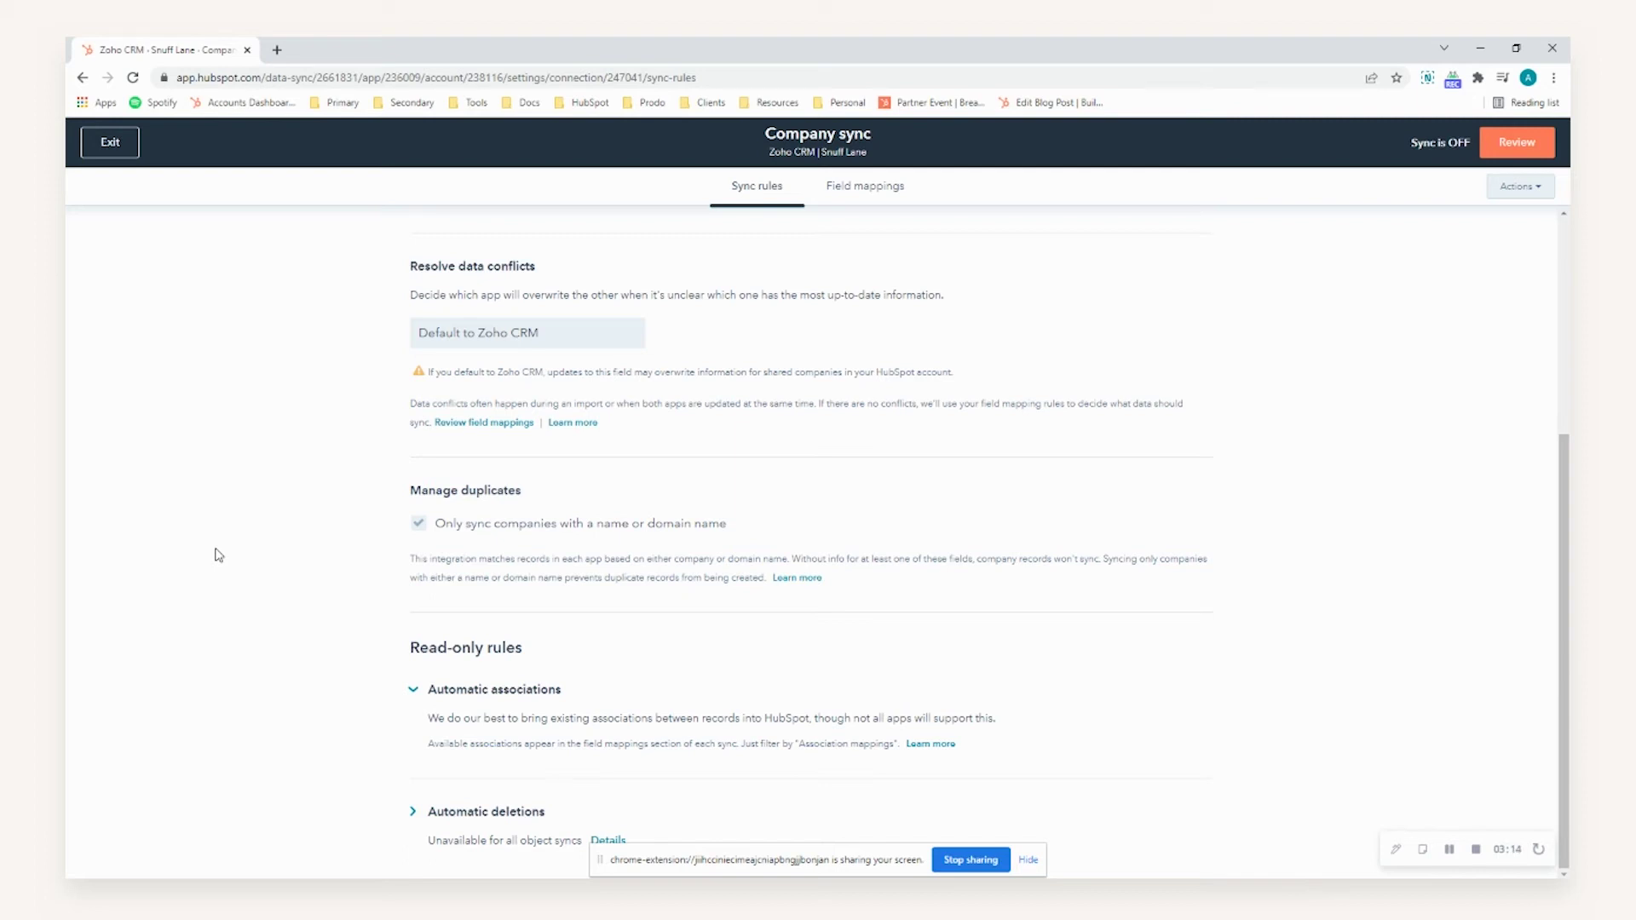
left_click(433, 811)
scroll(545, 716, "down", 1)
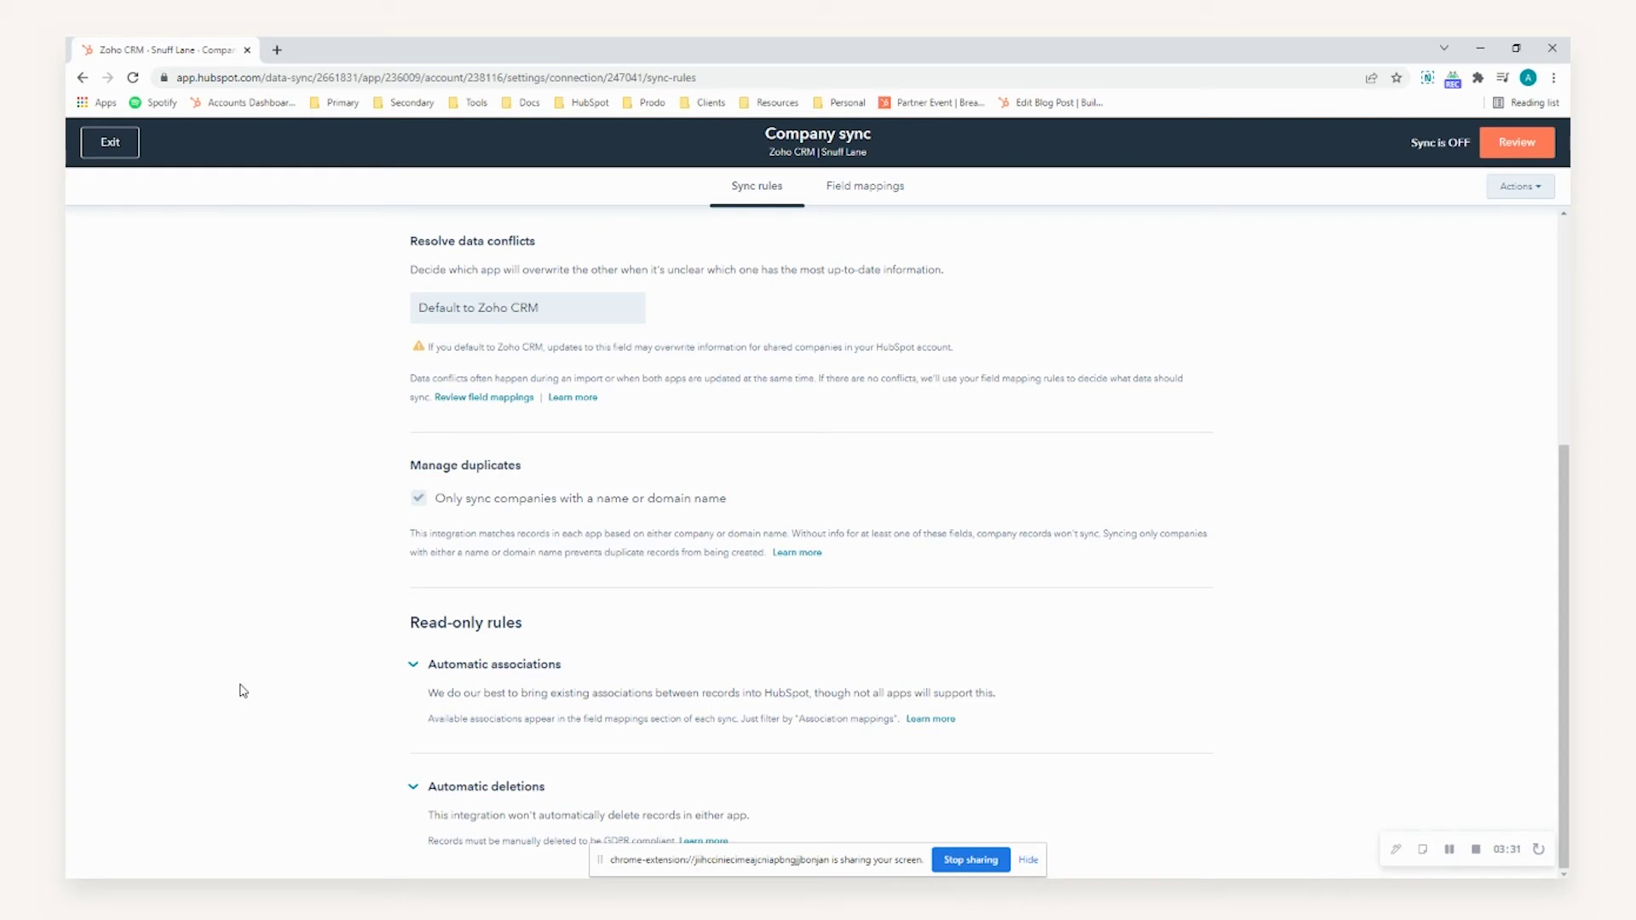
scroll(613, 406, "up", 4)
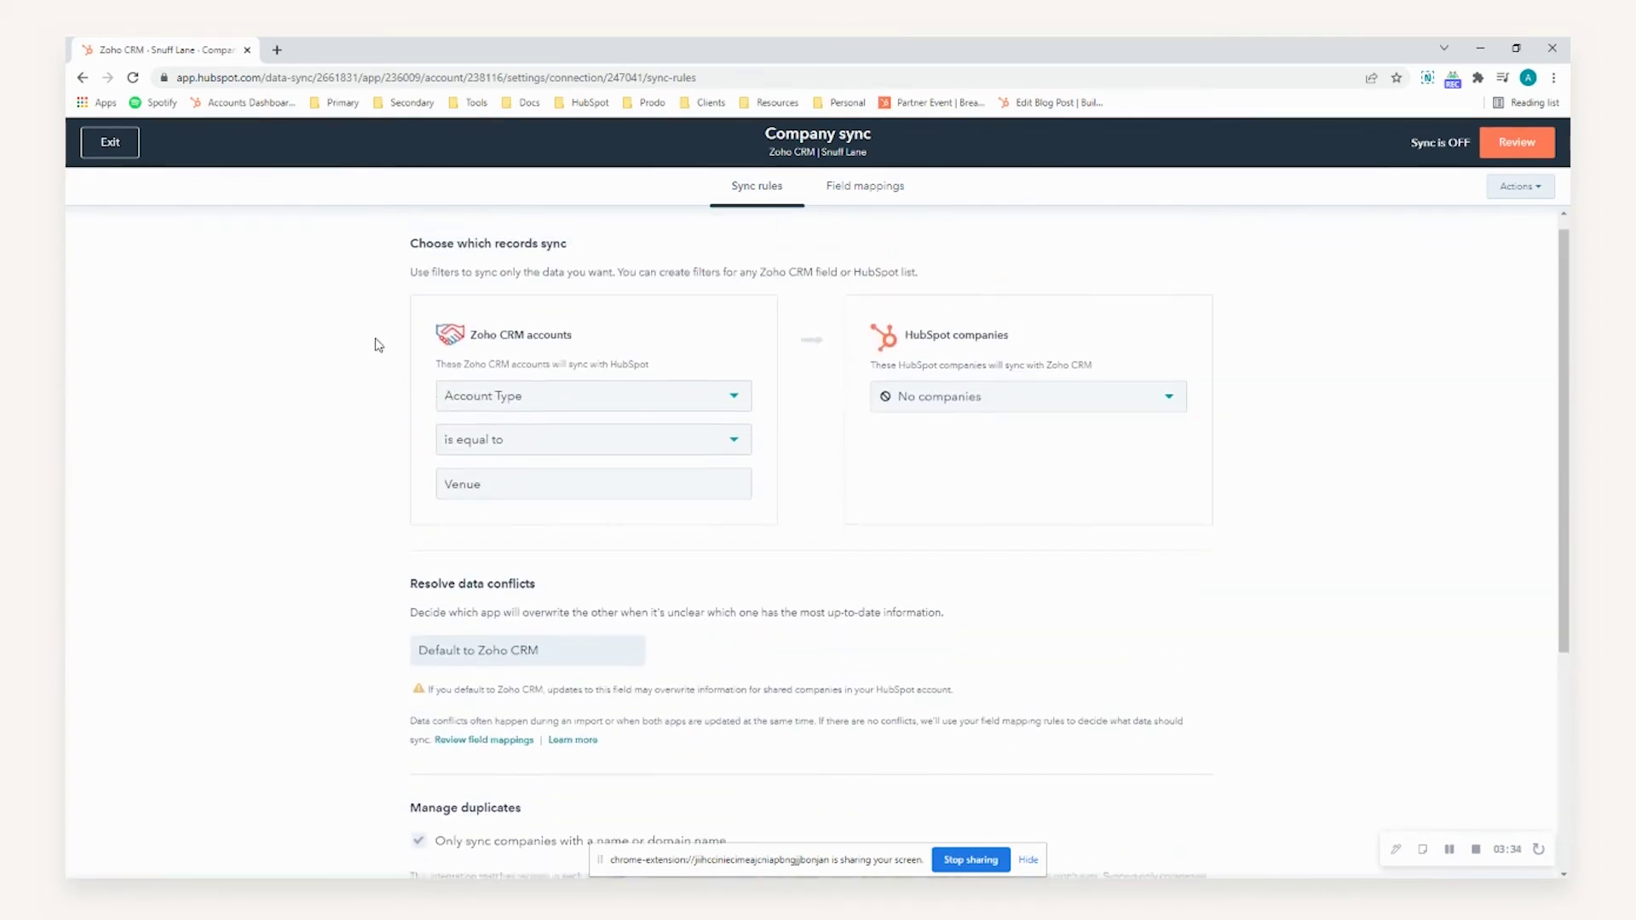
left_click(884, 184)
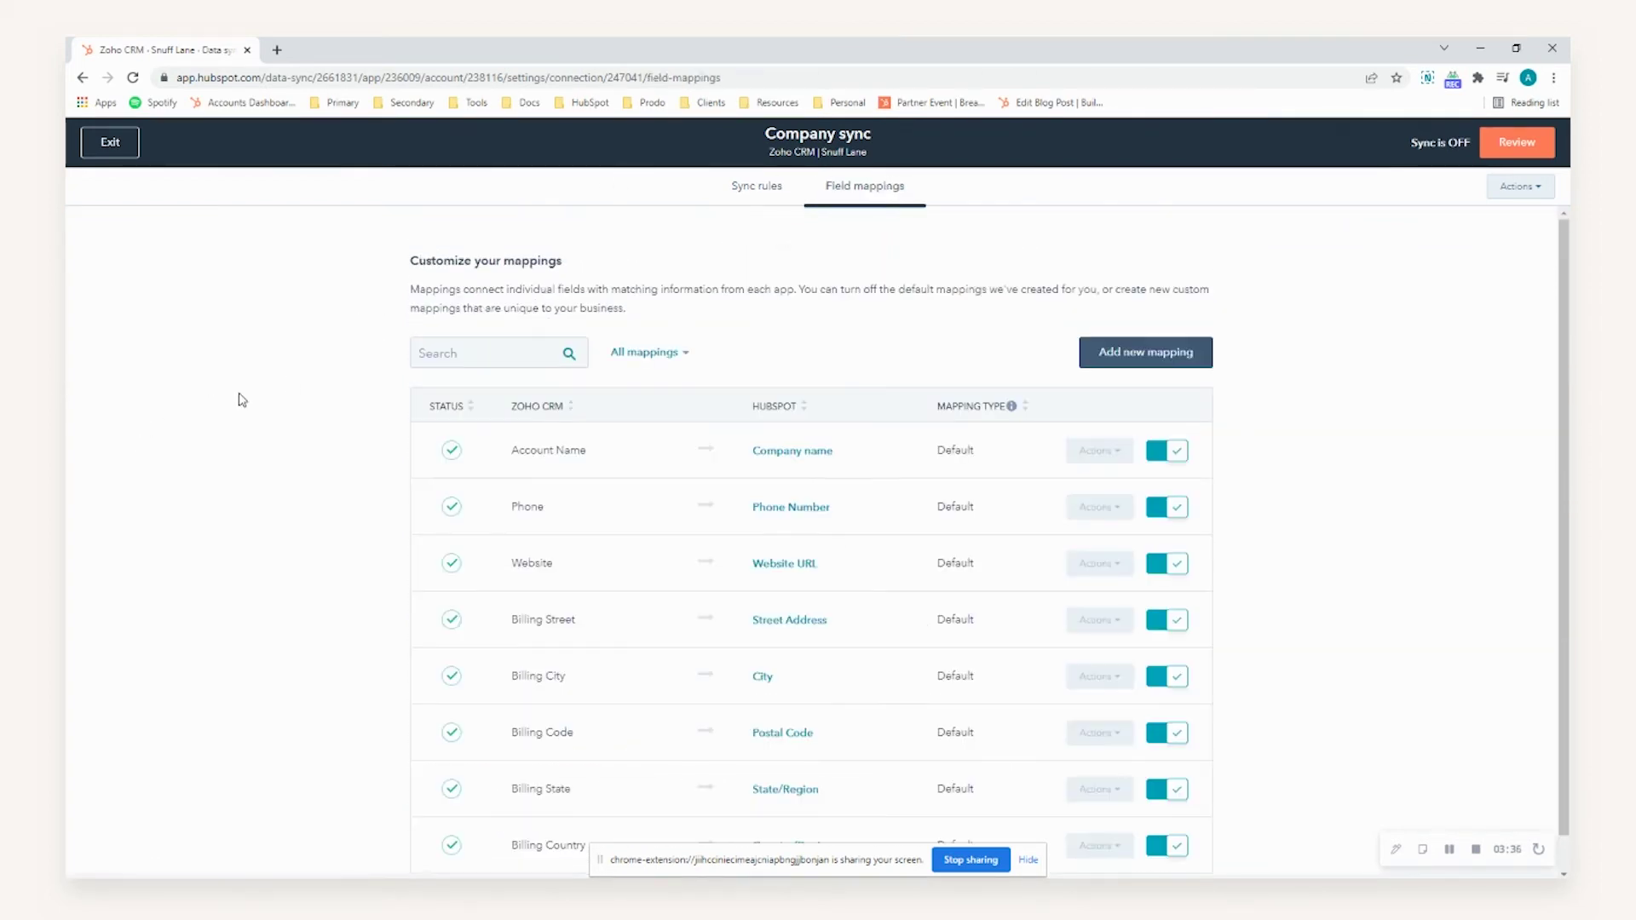
scroll(243, 399, "down", 1)
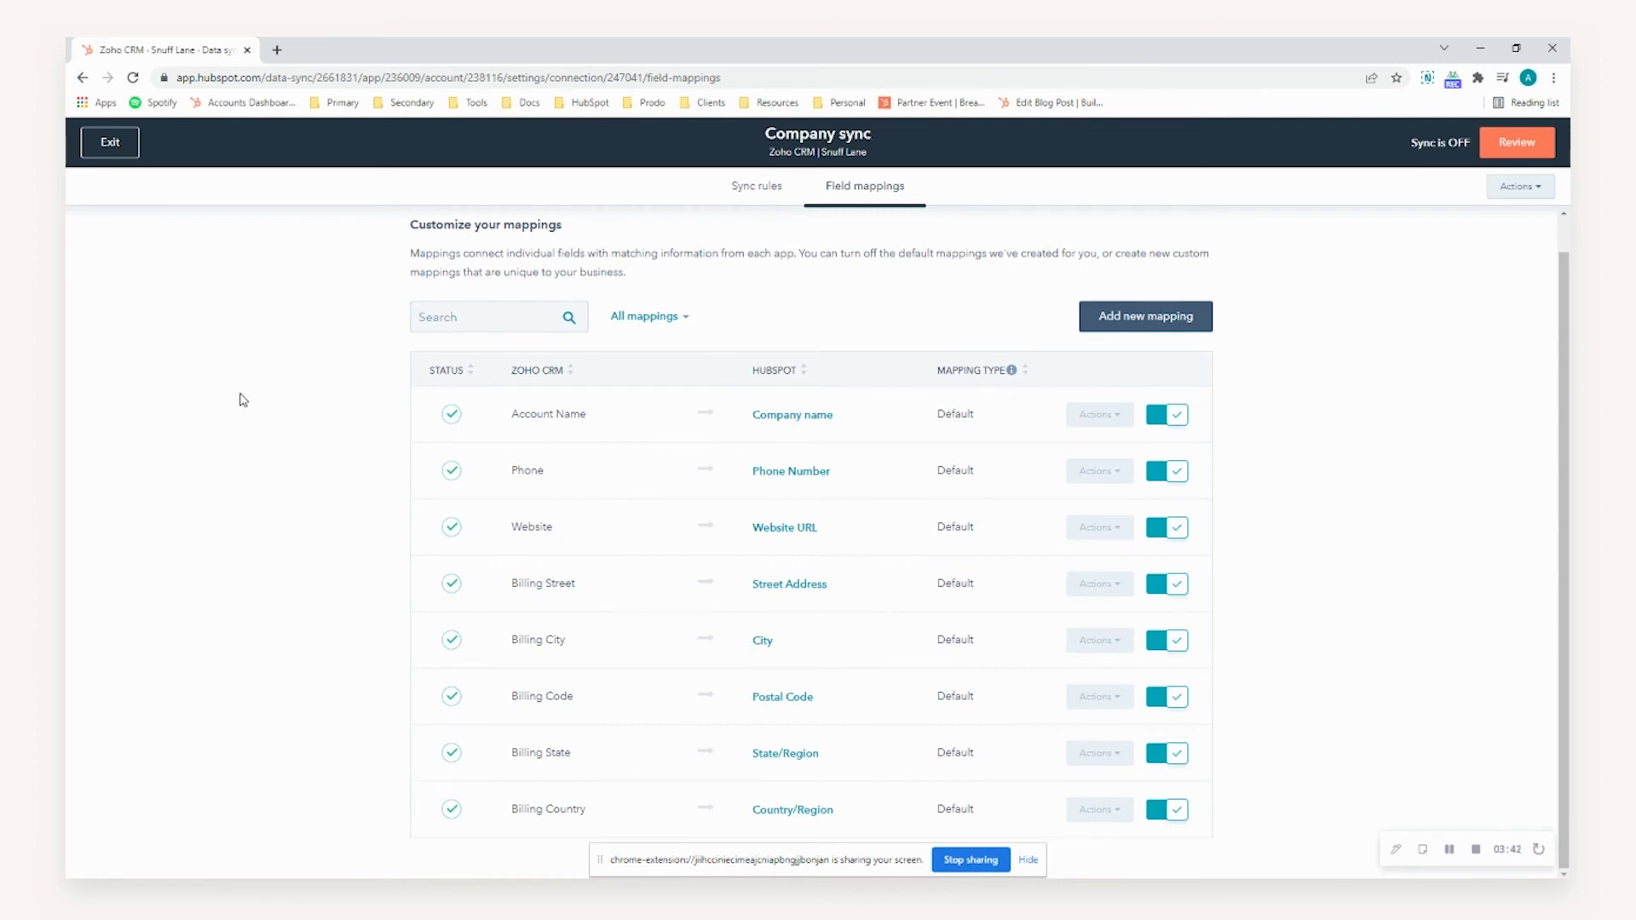
left_click_drag(500, 413, 603, 418)
left_click_drag(751, 415, 829, 417)
left_click(357, 456)
left_click(1172, 810)
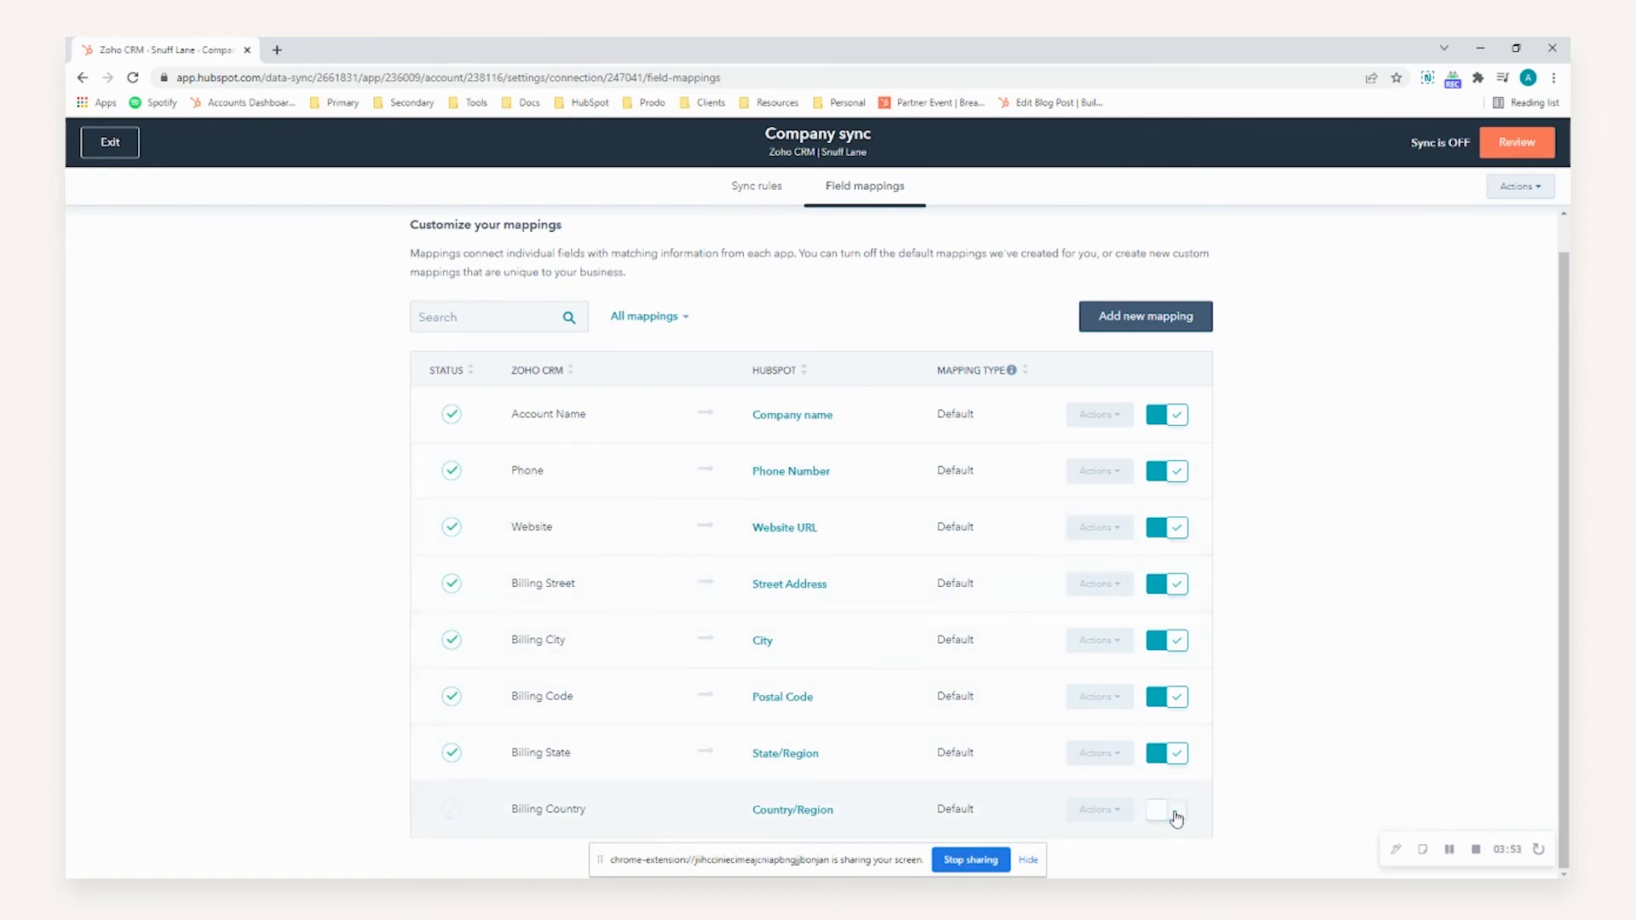
left_click(1170, 755)
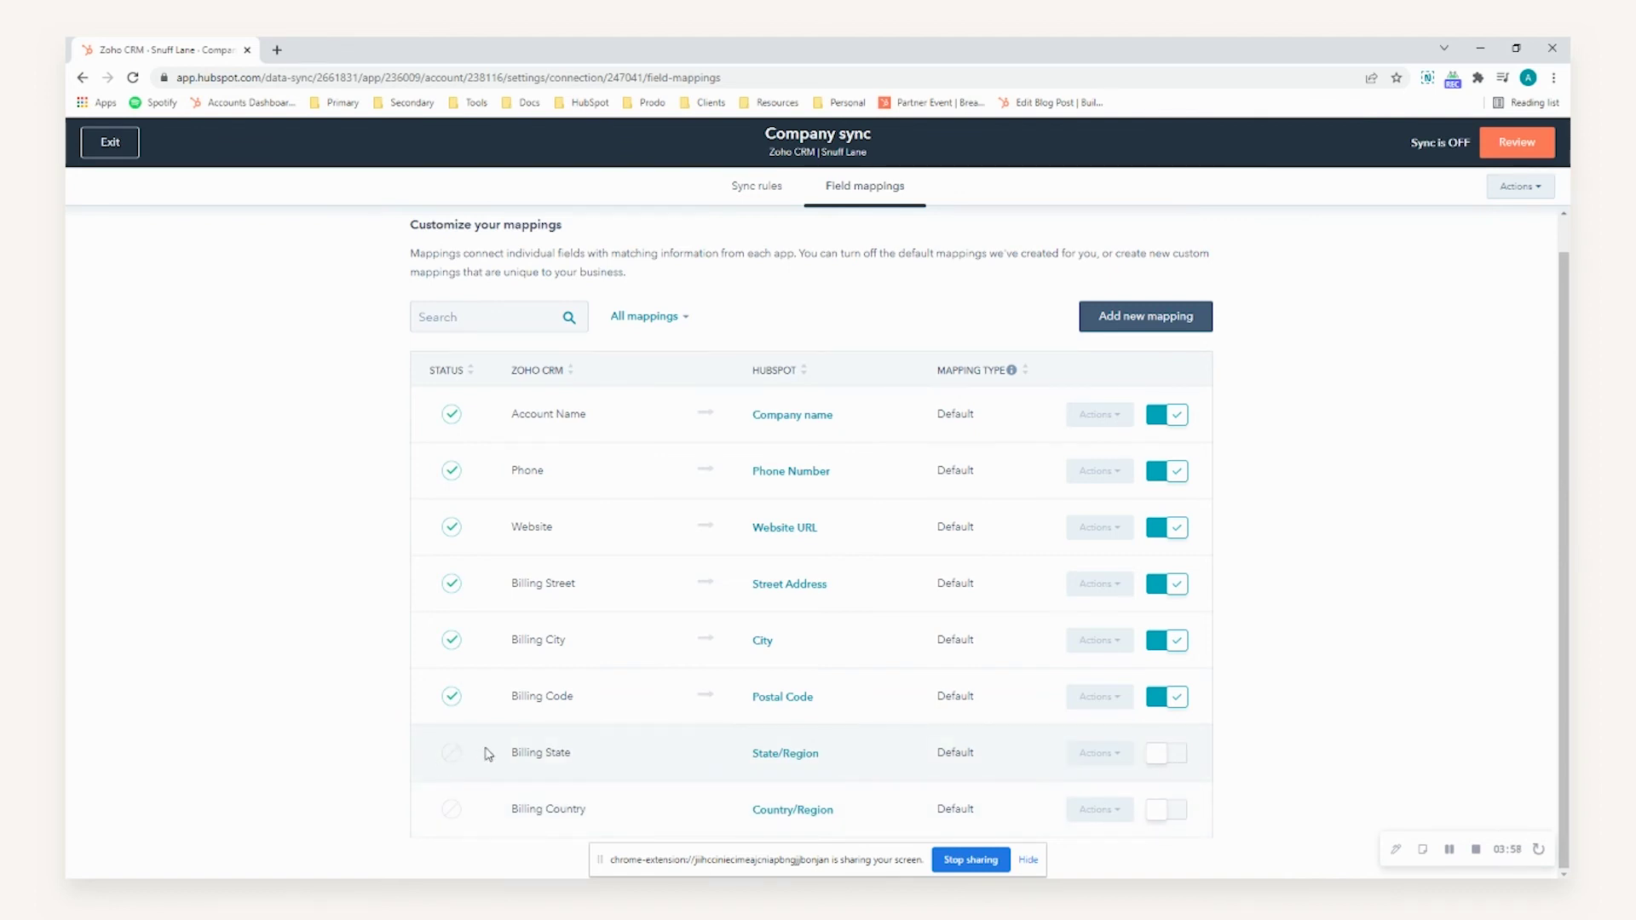
left_click_drag(489, 754, 641, 756)
left_click_drag(753, 736, 877, 763)
left_click_drag(457, 742, 593, 747)
right_click(1012, 755)
left_click(1325, 790)
left_click(1169, 751)
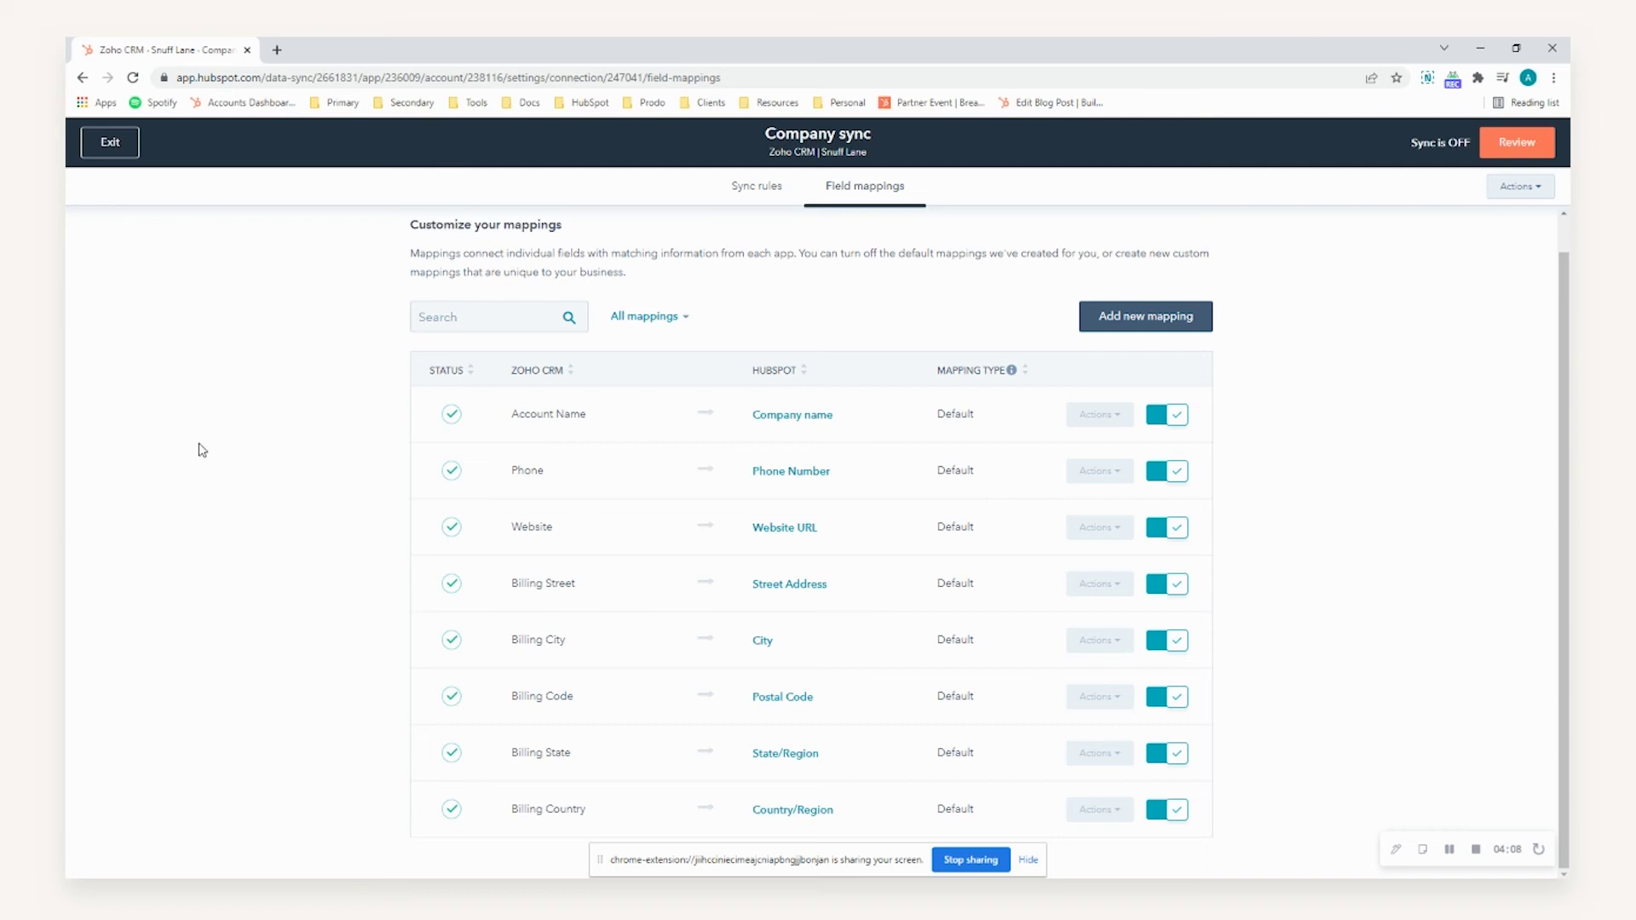
- Add a new field mapping, first trying Industry for the Zoho CRM and HubSpot fields
left_click(1126, 332)
left_click(625, 414)
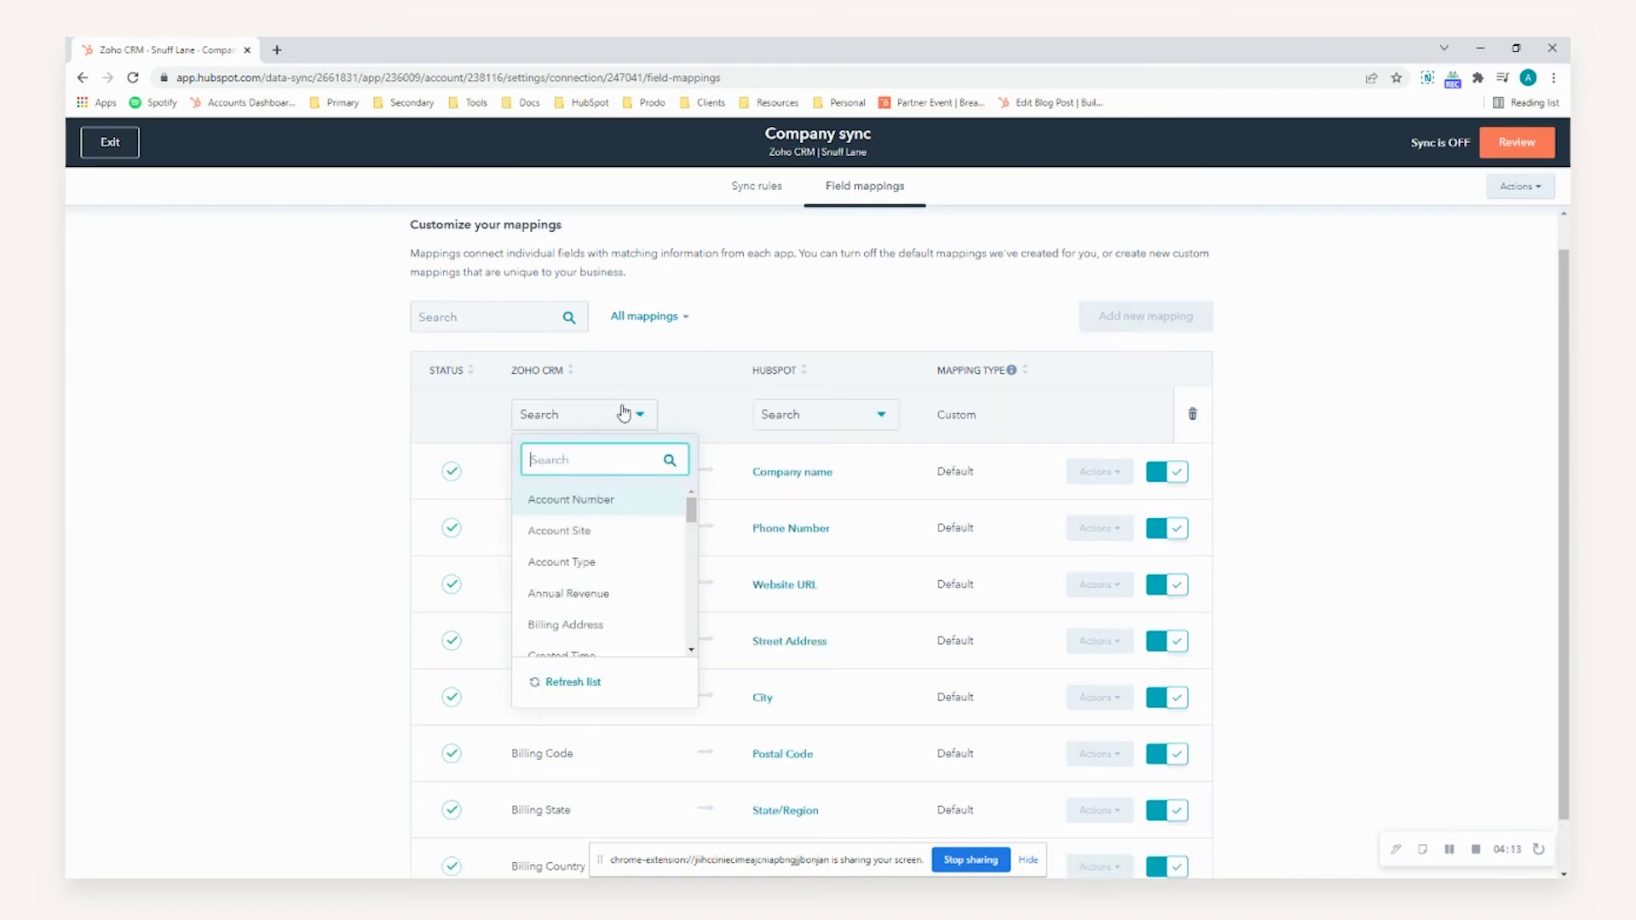
type("indus")
left_click(593, 500)
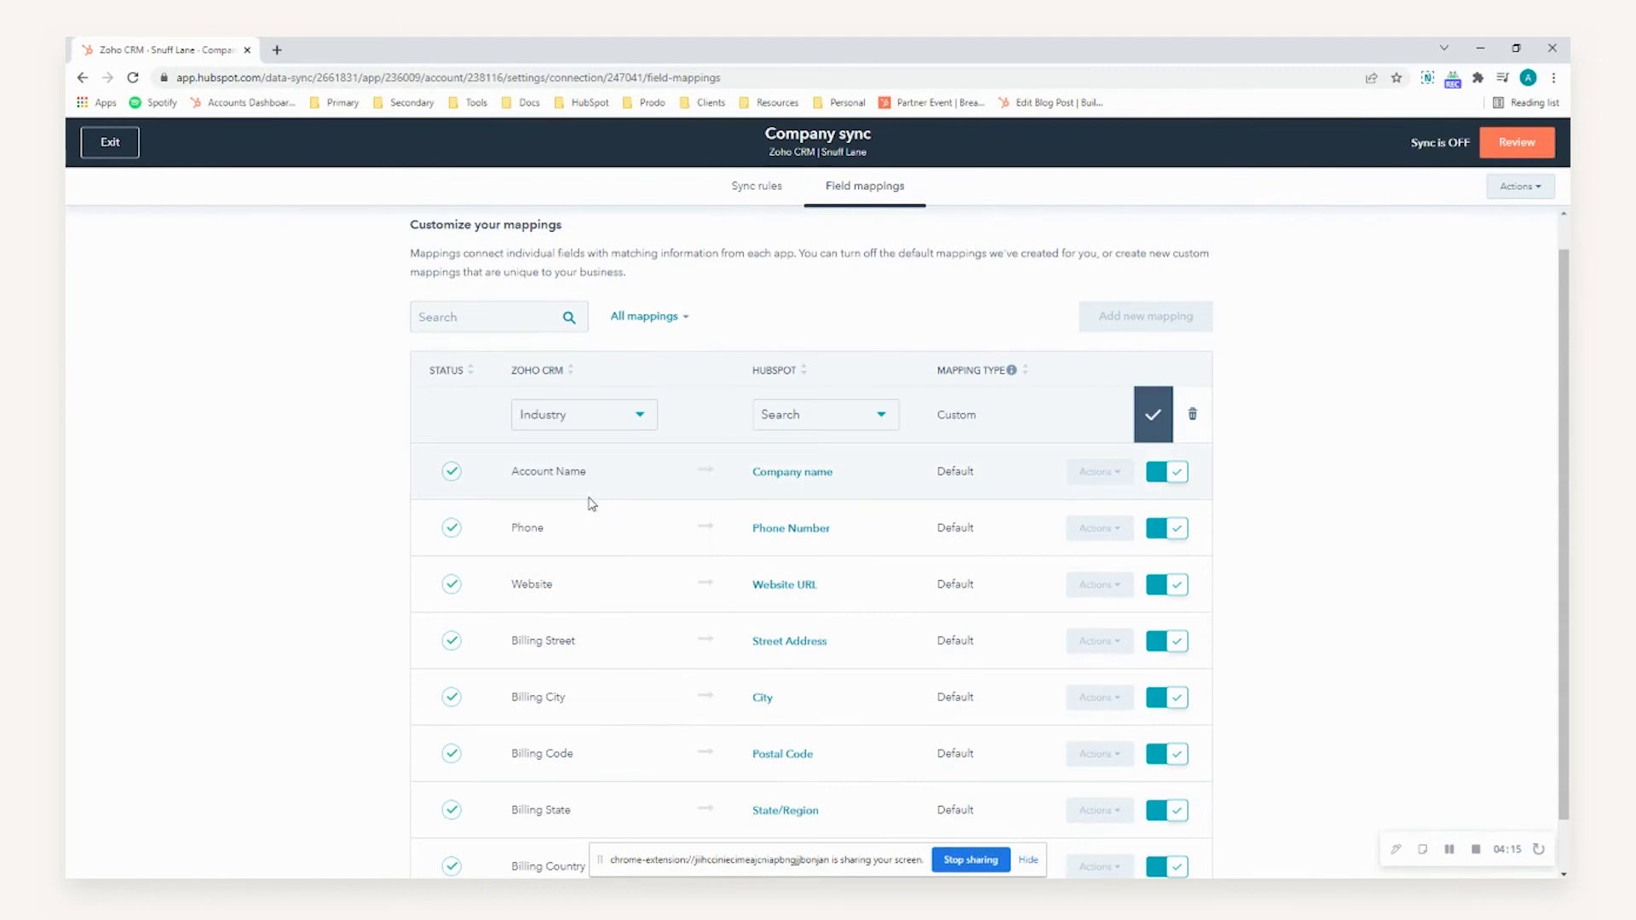
left_click(856, 415)
type("indu")
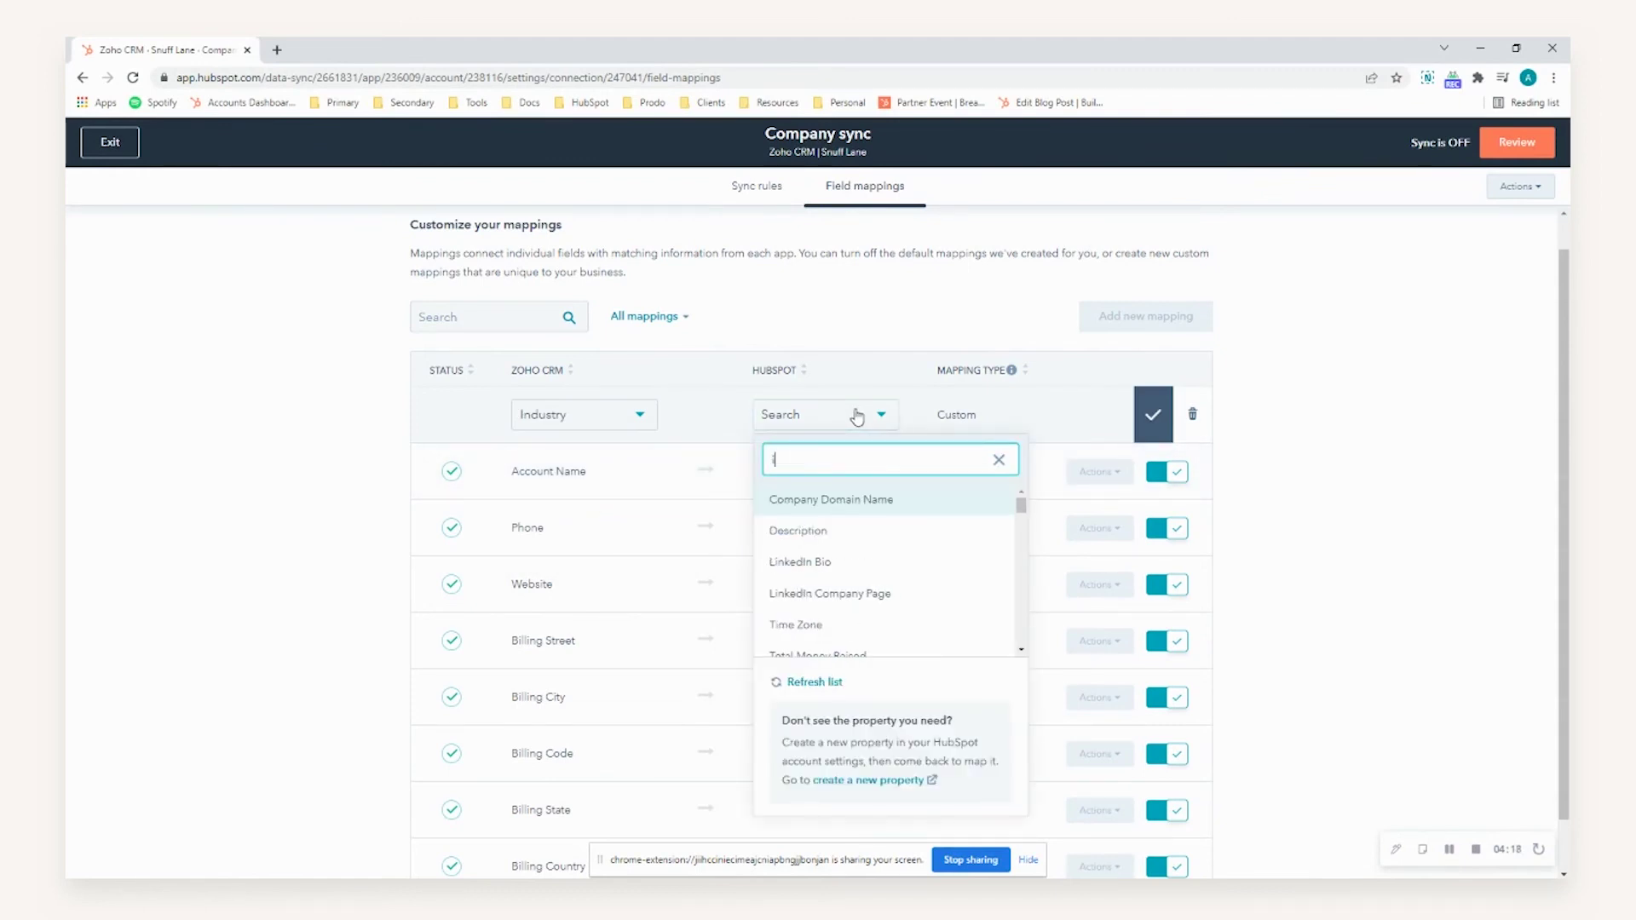
mouse_move(796, 503)
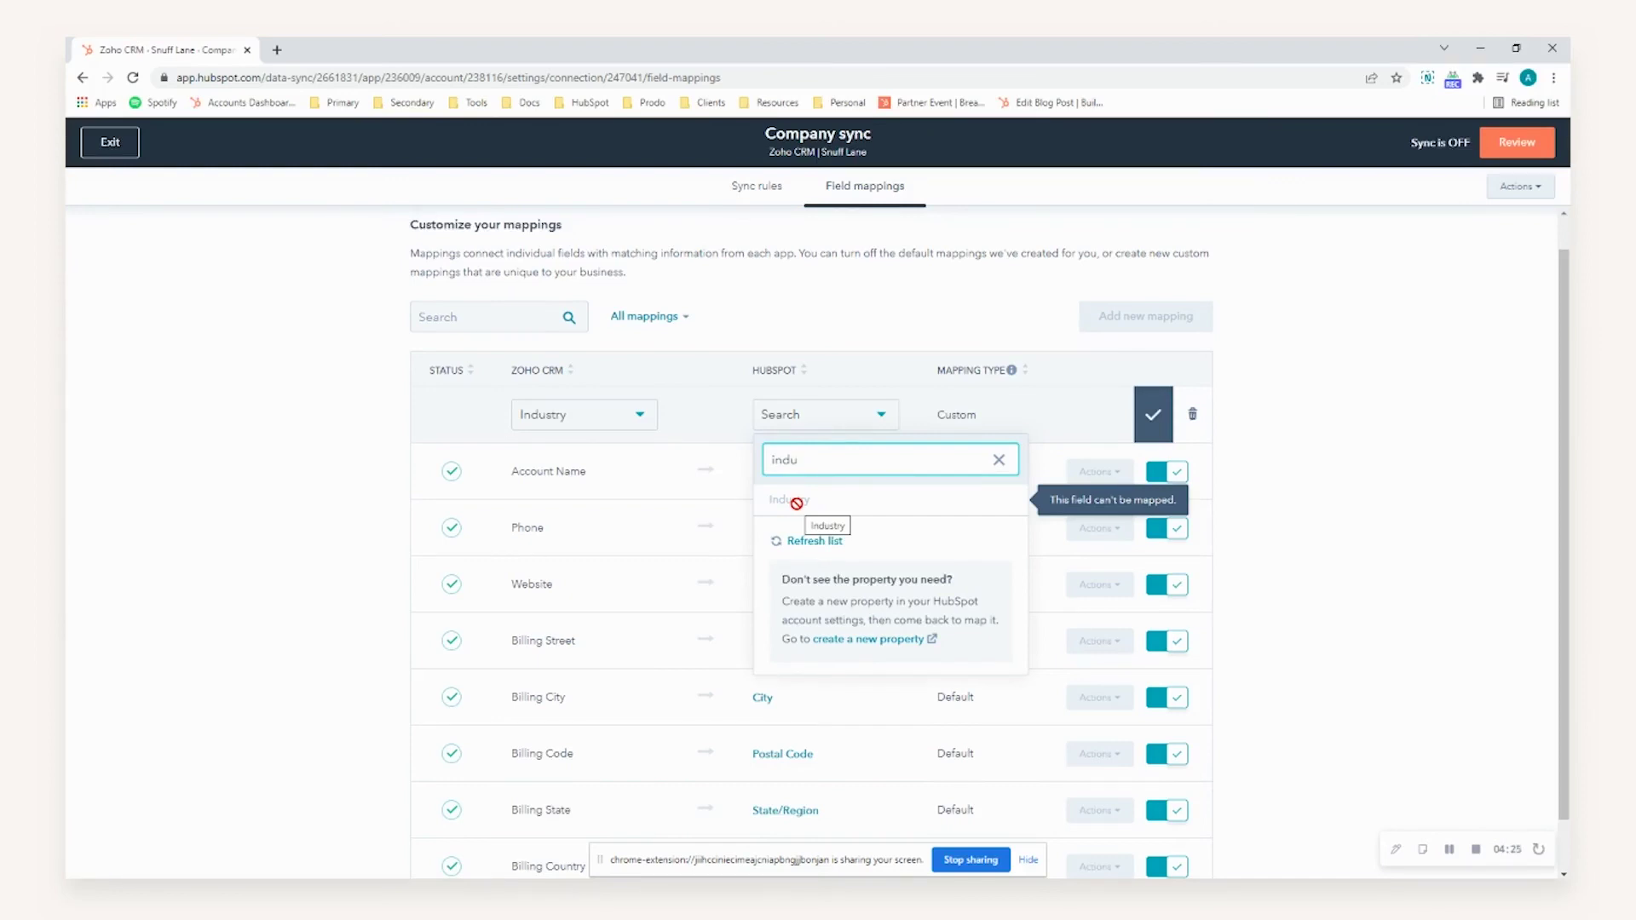
- Change both mapping fields to Description and save the mapping
left_click(640, 415)
type("desc")
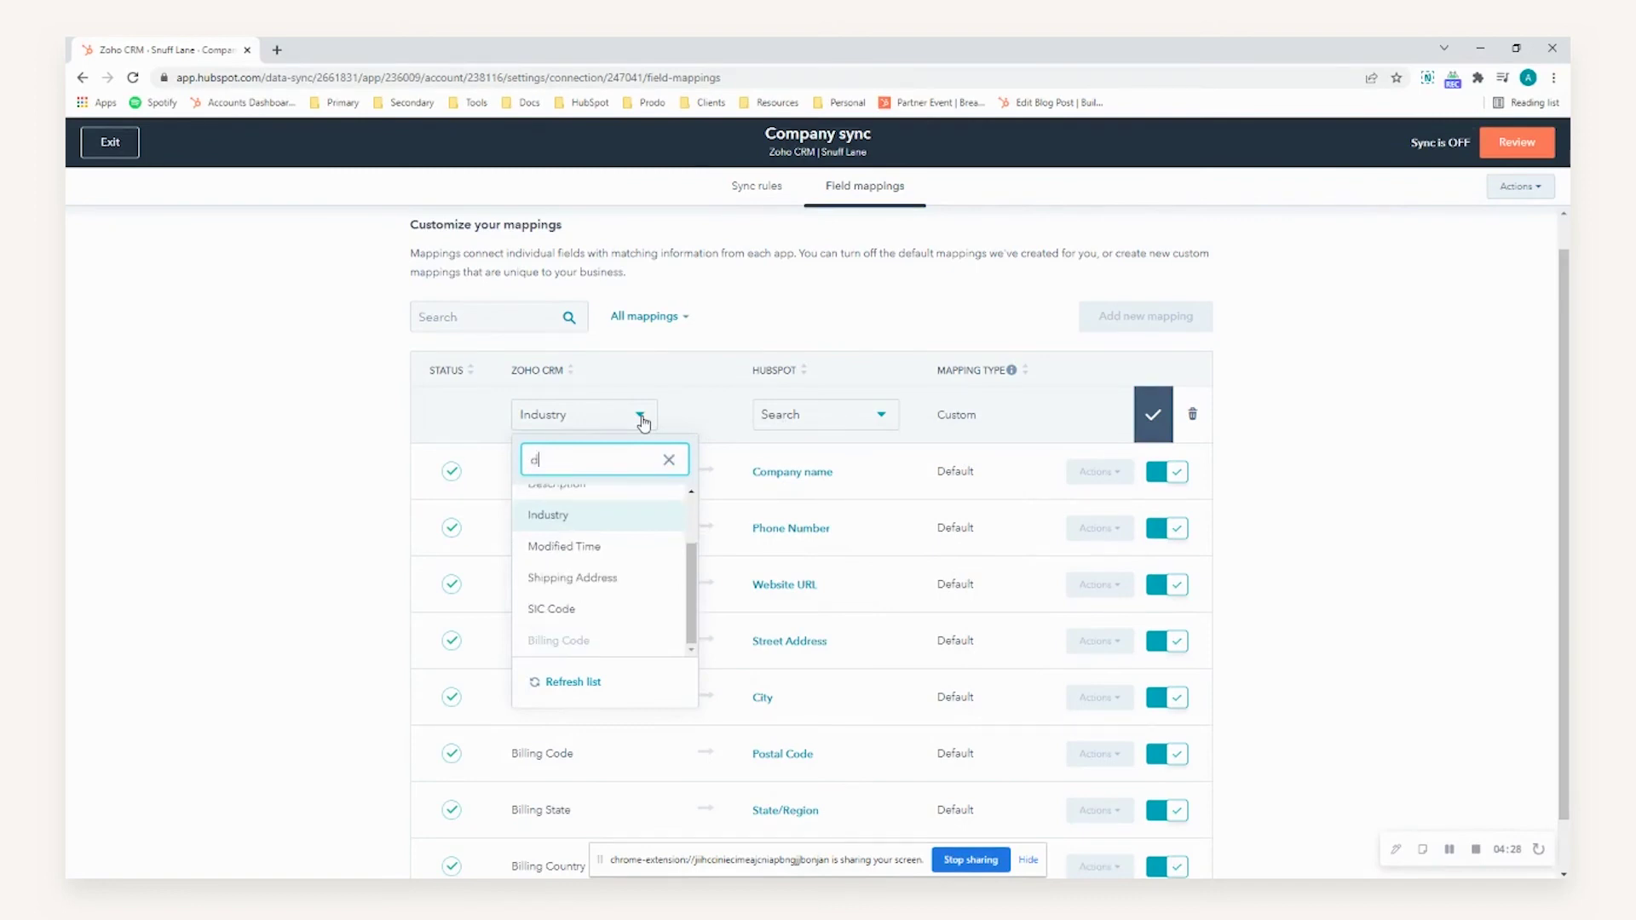
left_click(605, 503)
left_click(827, 414)
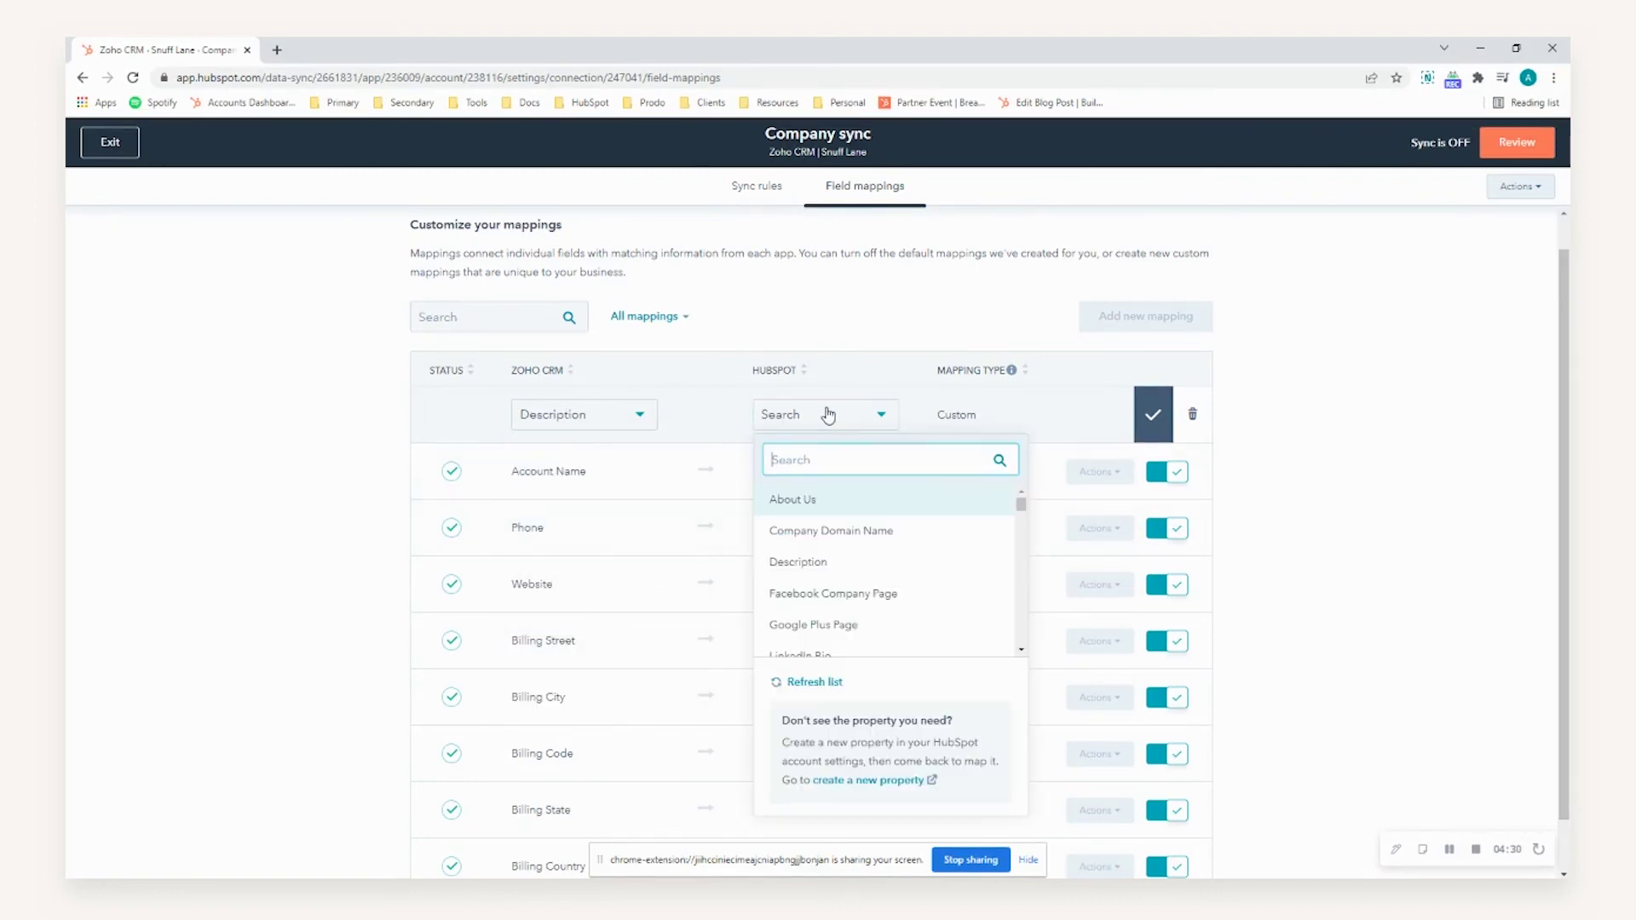
type("desc")
left_click(798, 503)
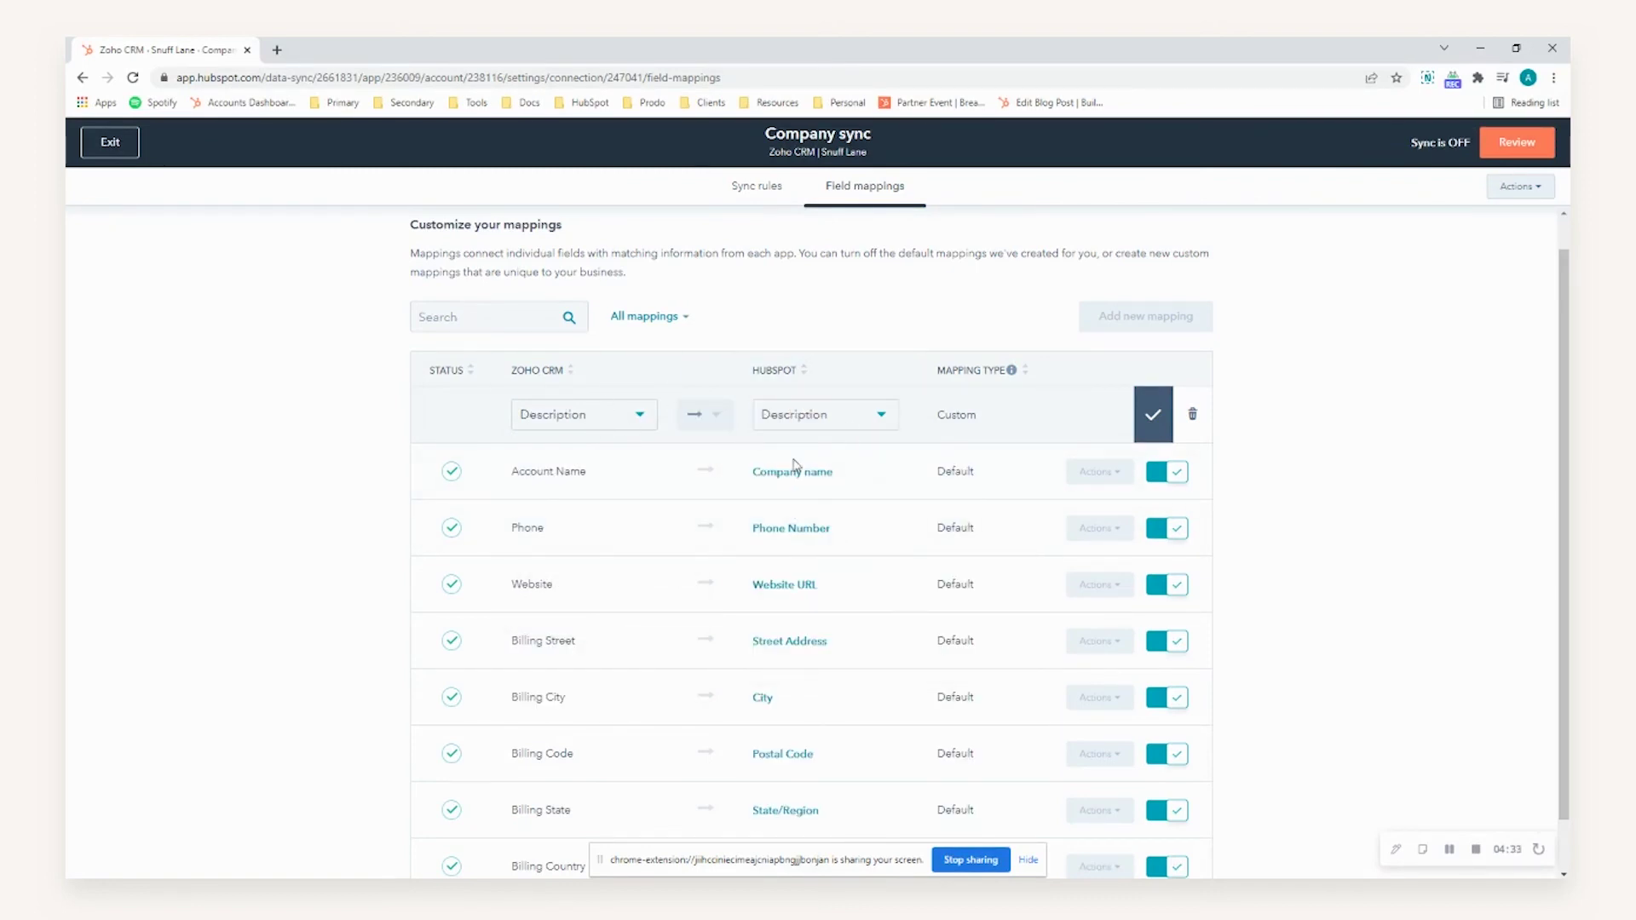
left_click(1150, 413)
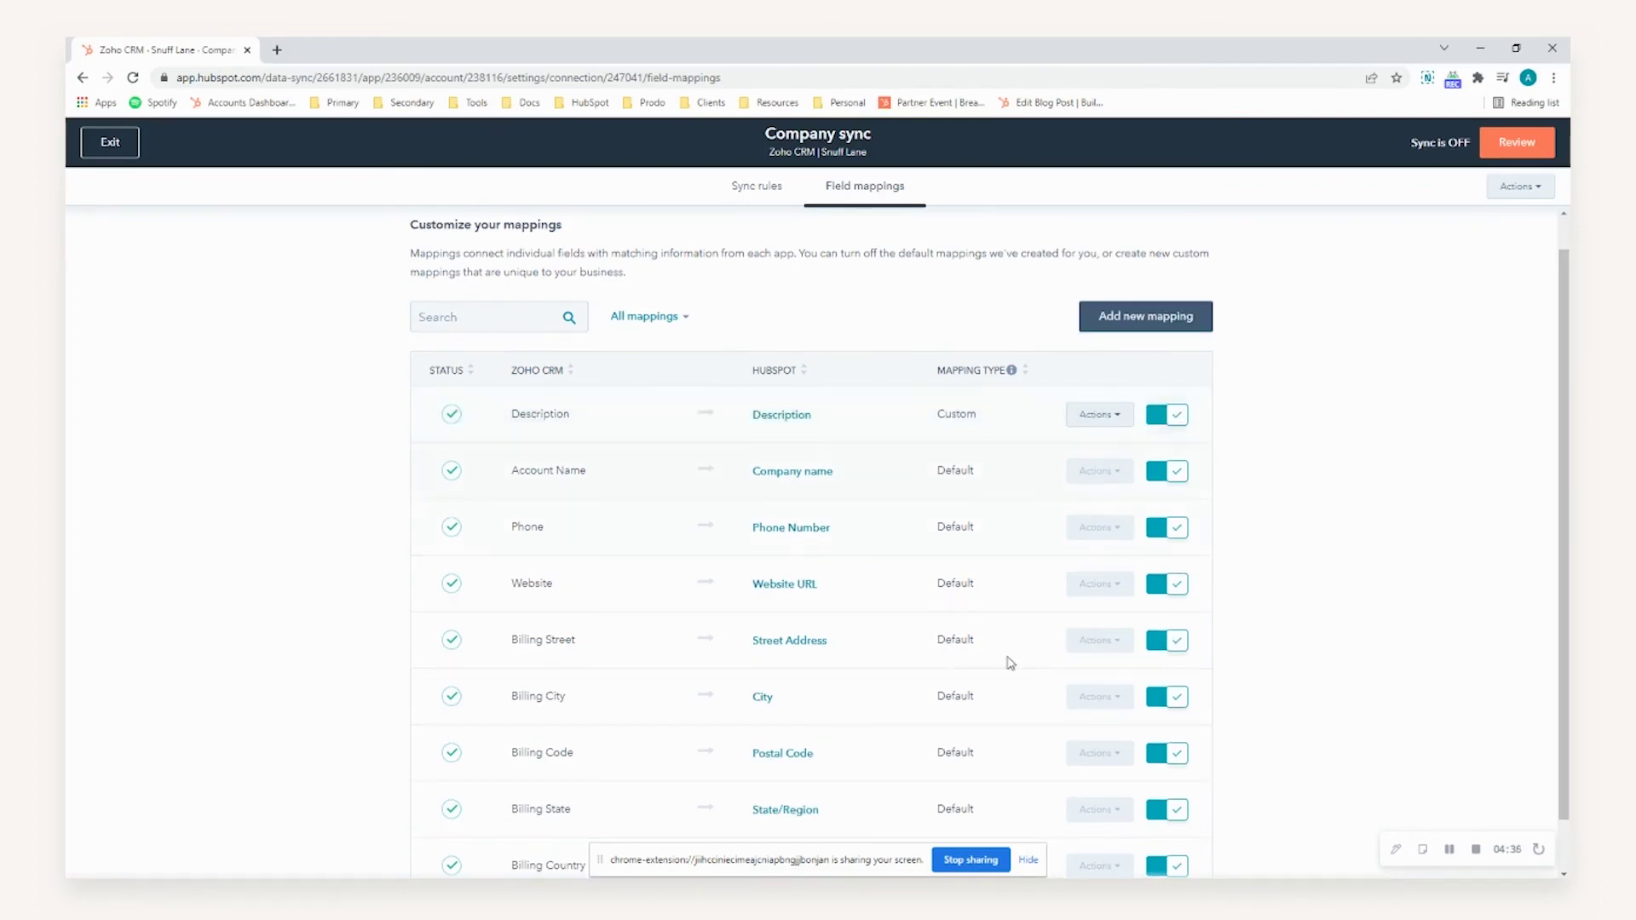
left_click_drag(478, 416, 629, 414)
- Check the new Description-to-Description mapping in the field mappings list
left_click(314, 448)
left_click_drag(507, 402, 588, 430)
left_click_drag(742, 414, 816, 423)
left_click(1274, 444)
scroll(1283, 446, "up", 1)
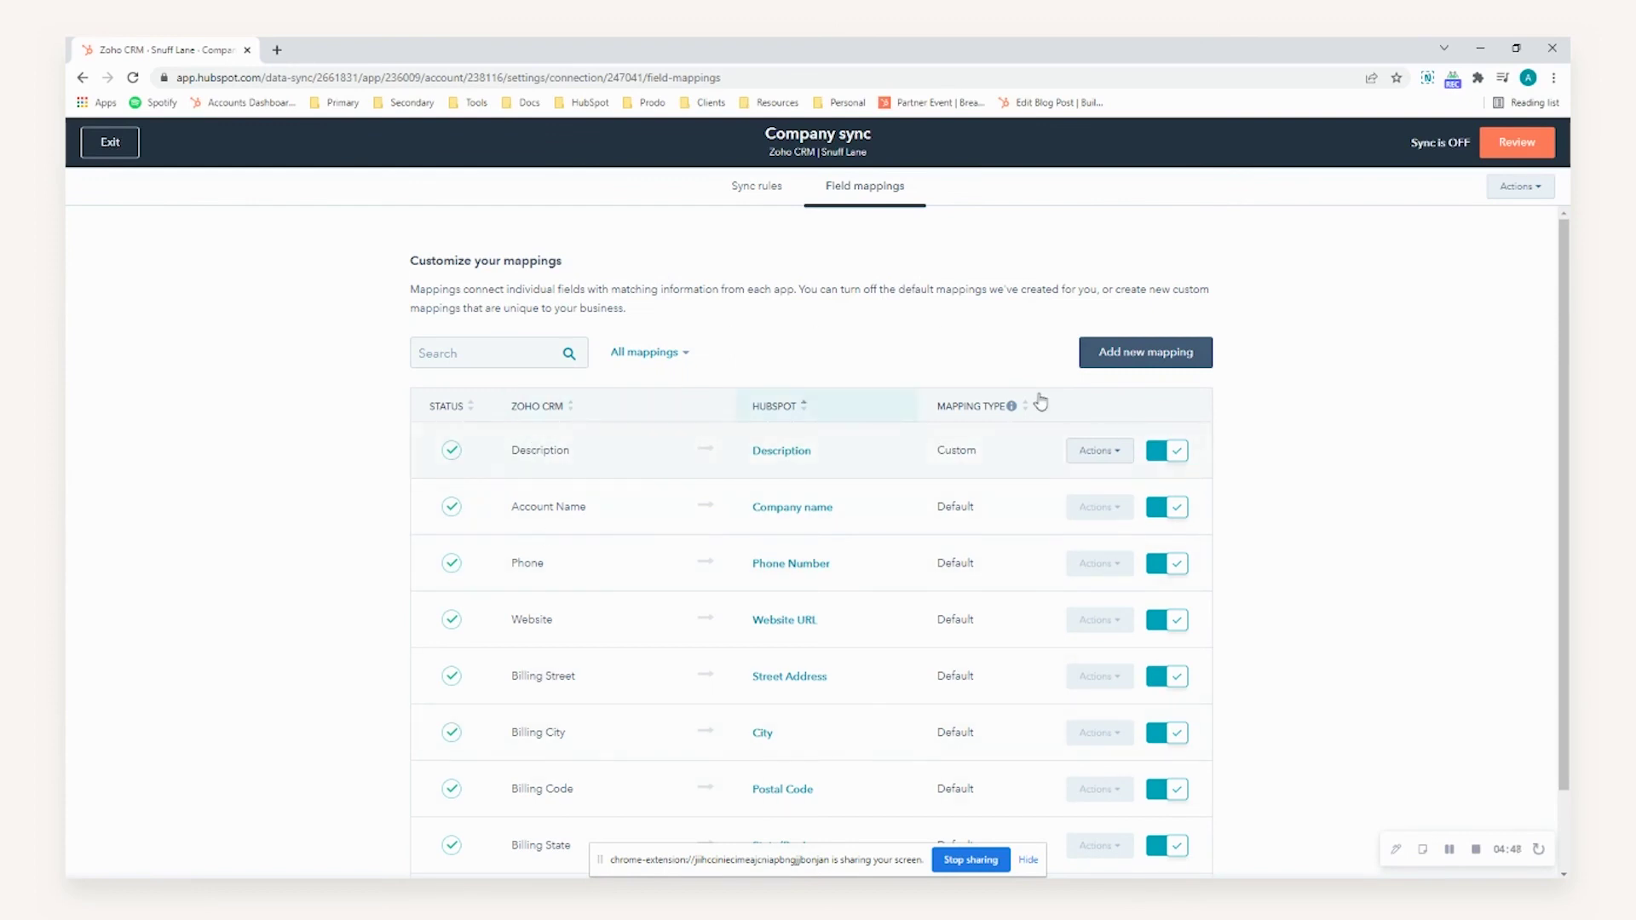
scroll(1304, 686, "down", 1)
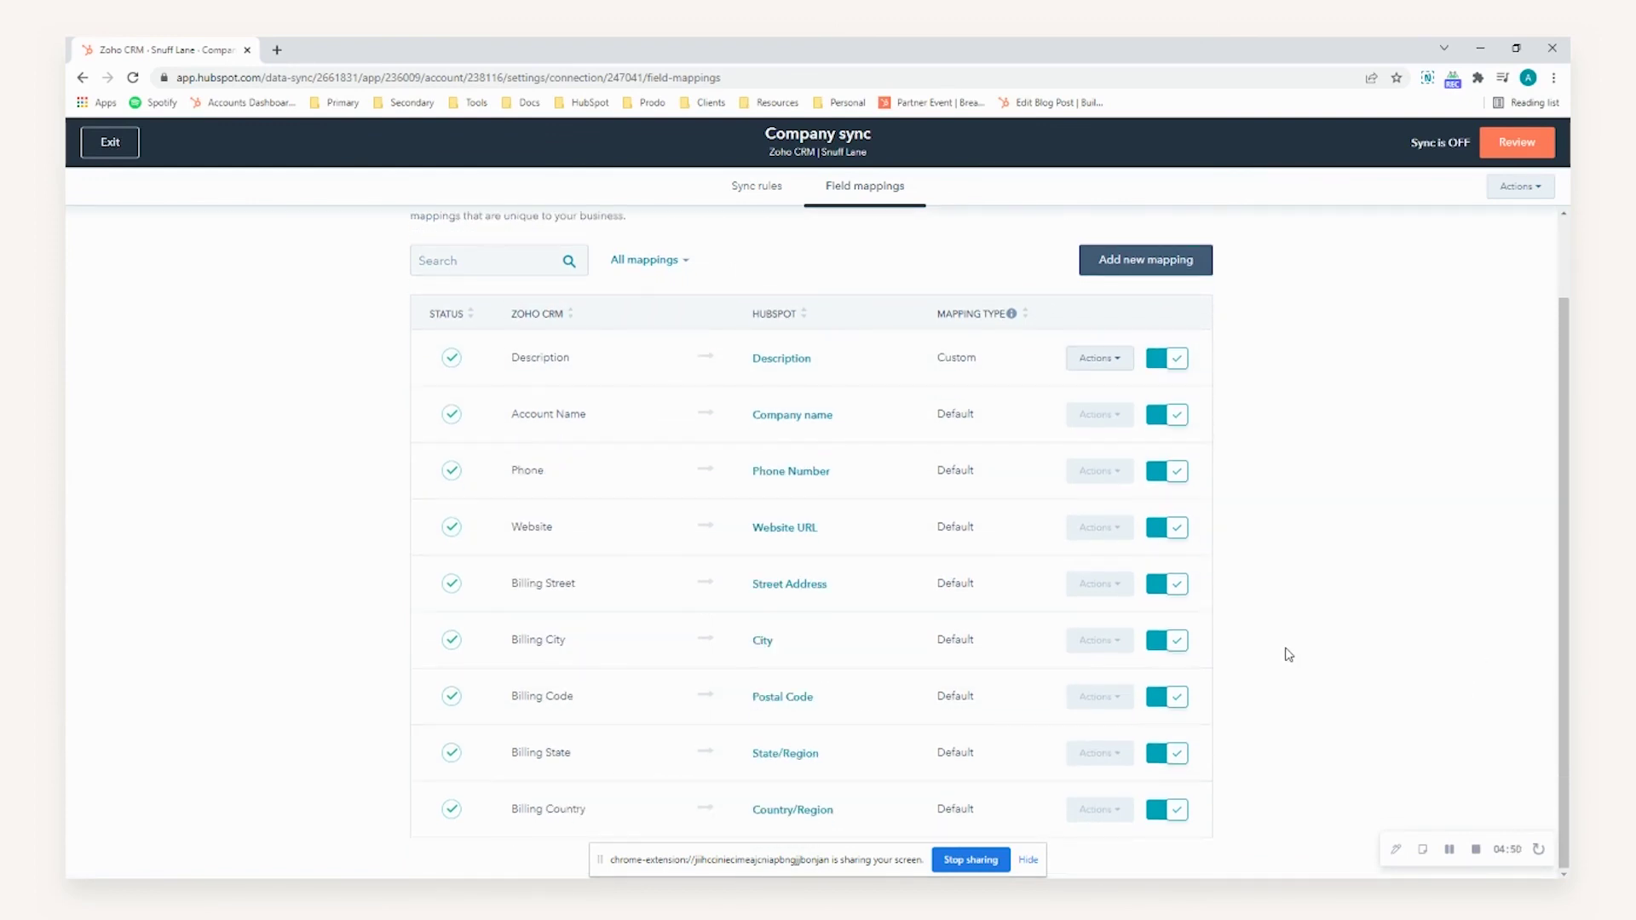
scroll(1288, 655, "up", 1)
- Review the filters and 9 field mappings, then Save and sync
left_click(1512, 143)
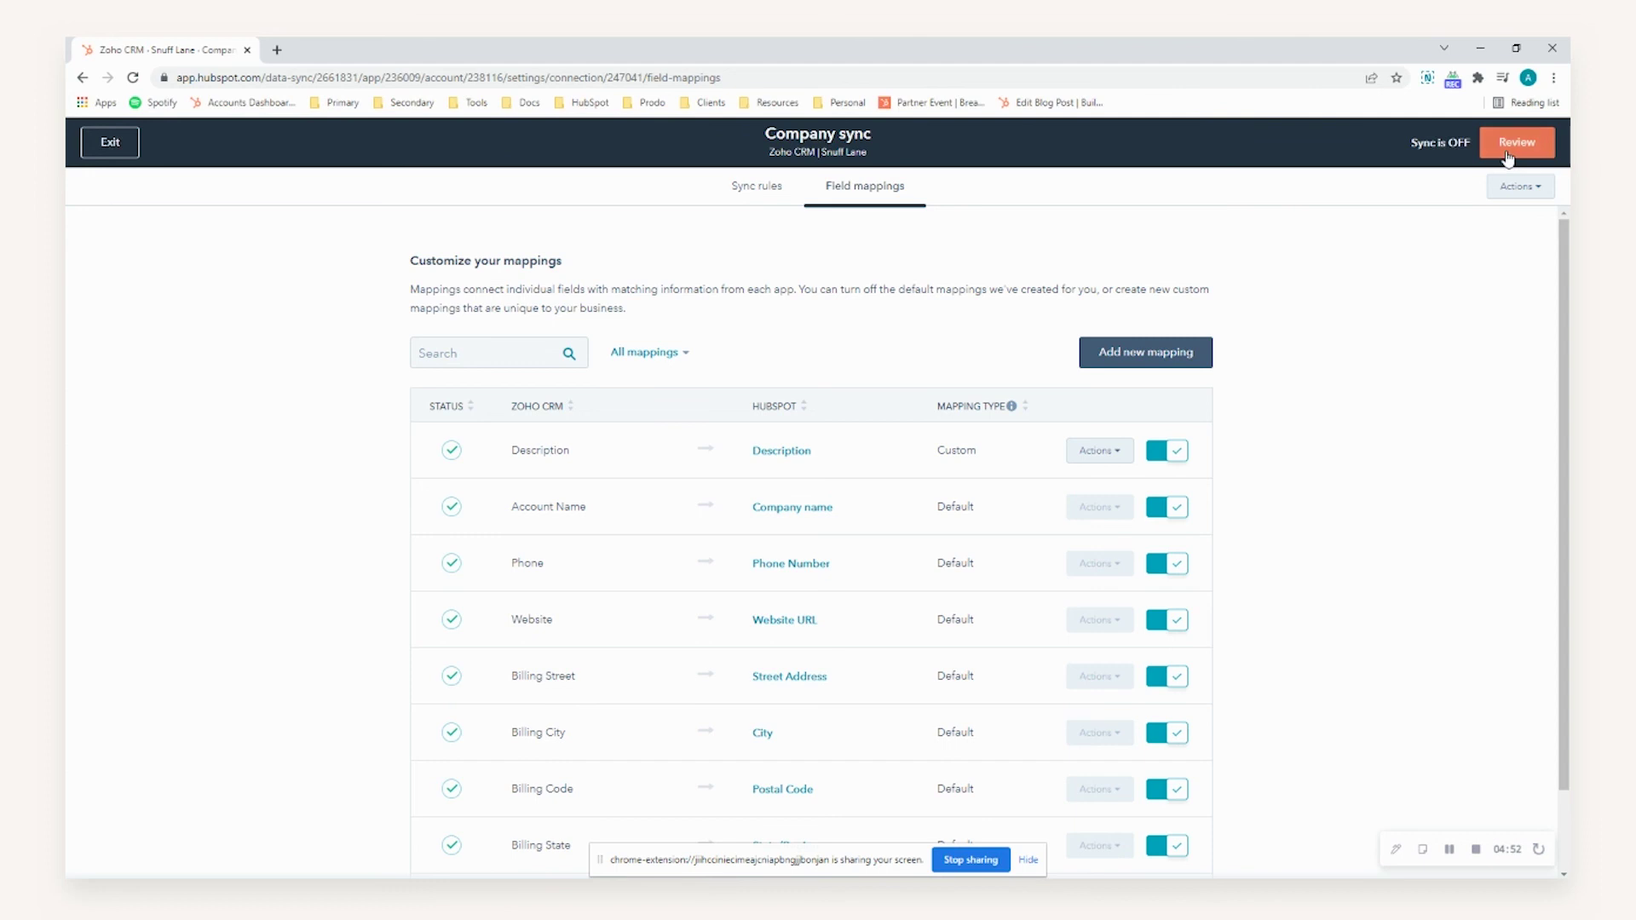
scroll(1193, 511, "down", 1)
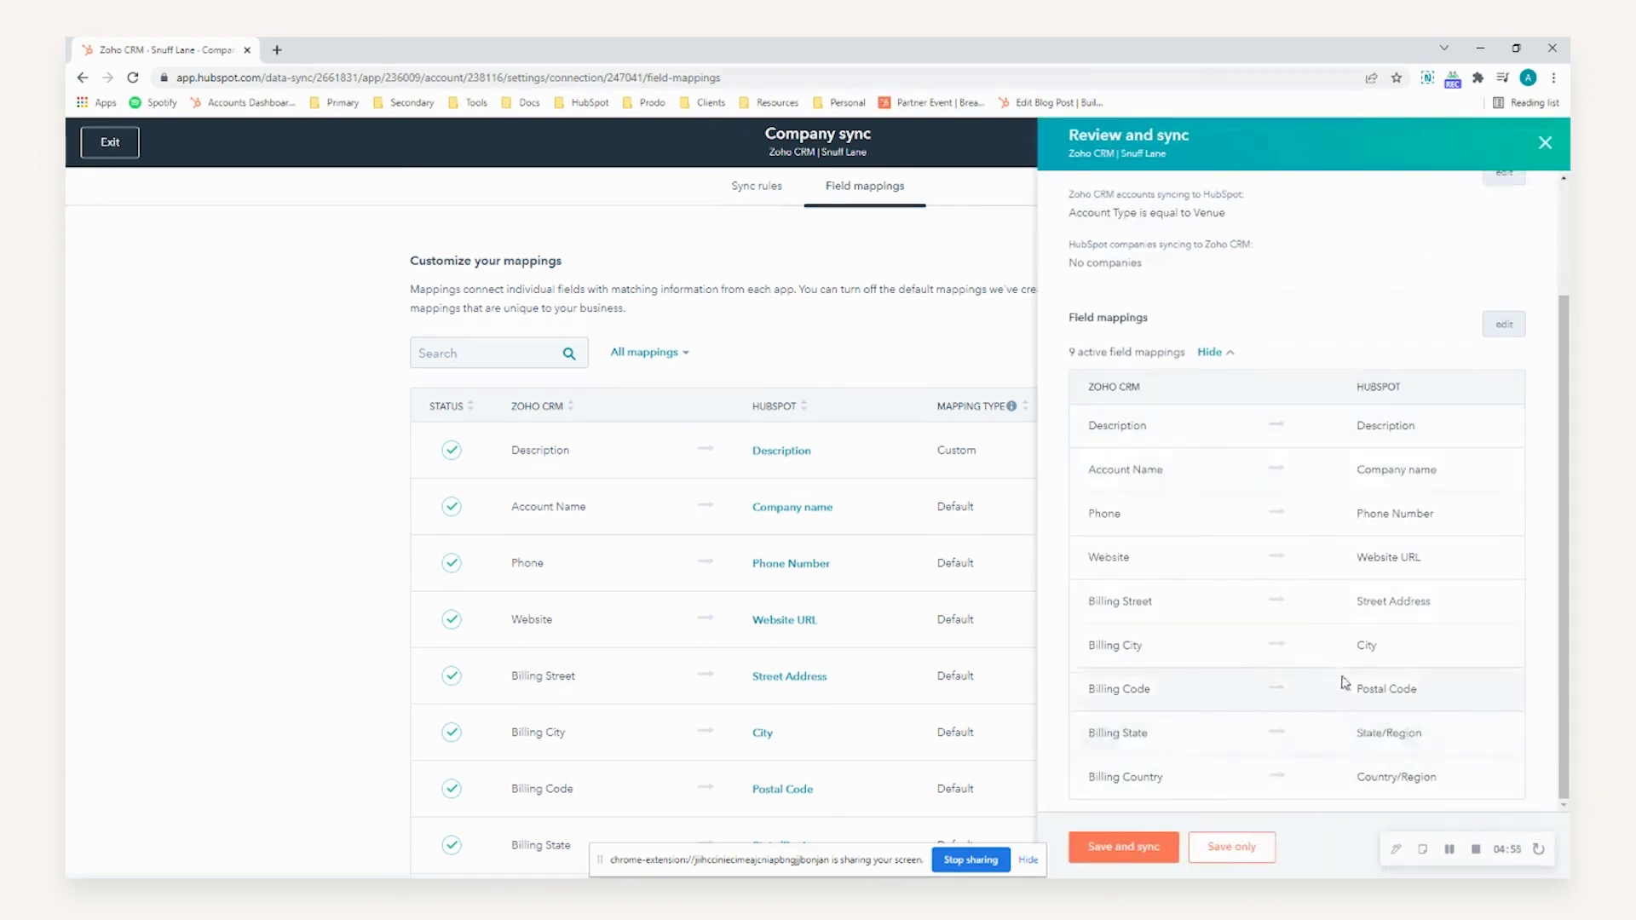
scroll(1343, 678, "up", 1)
scroll(1344, 673, "down", 1)
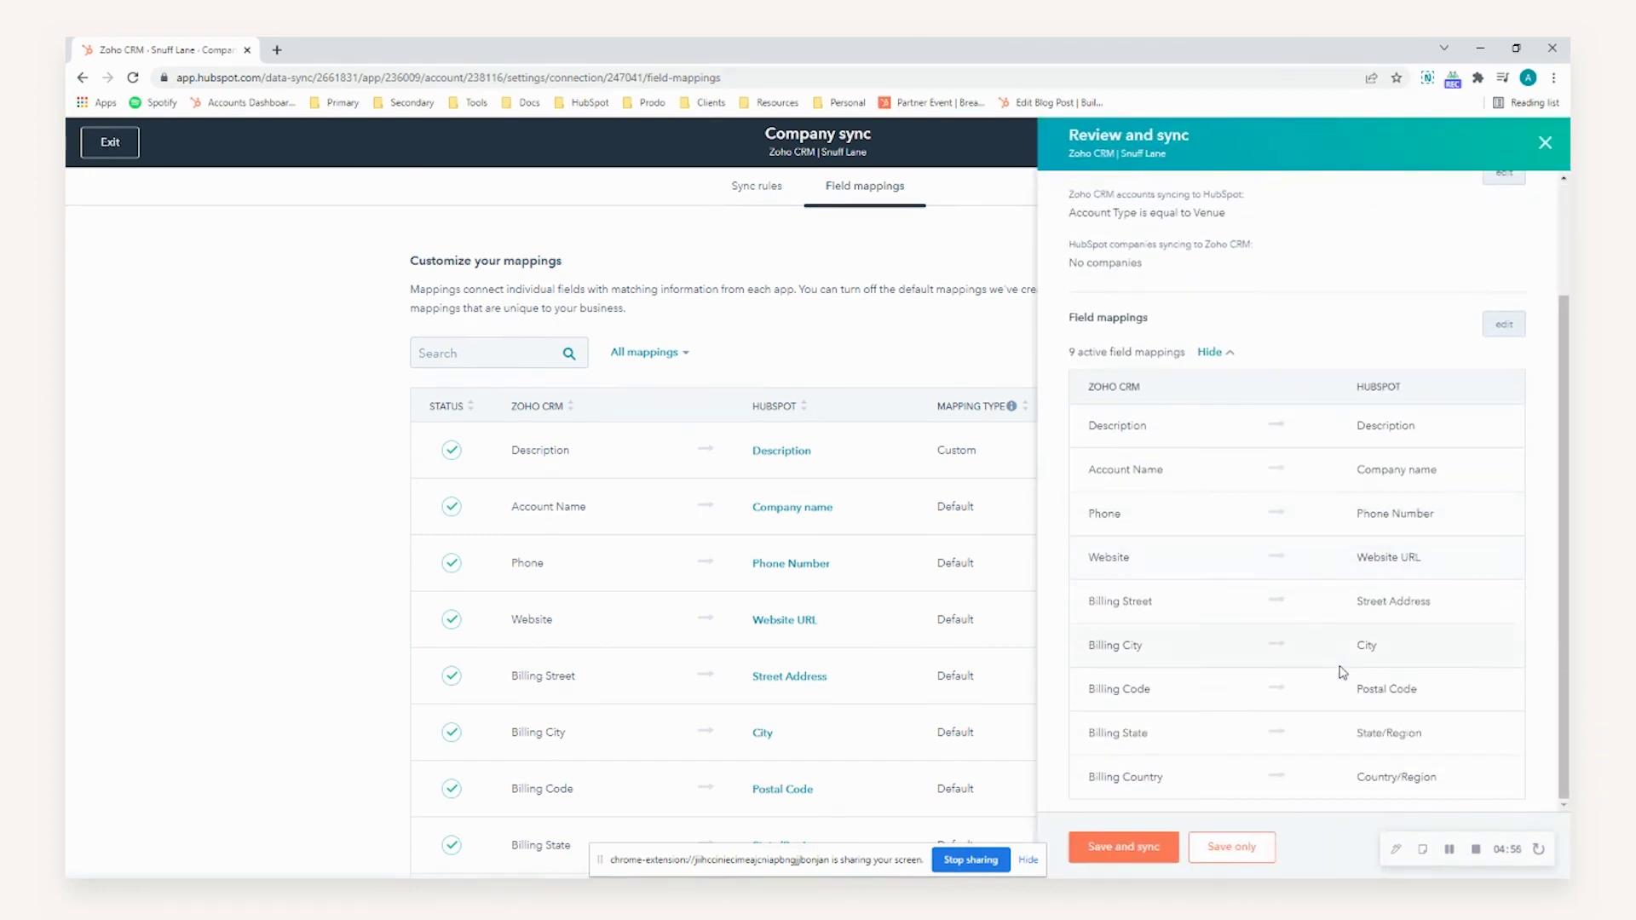
left_click(1110, 850)
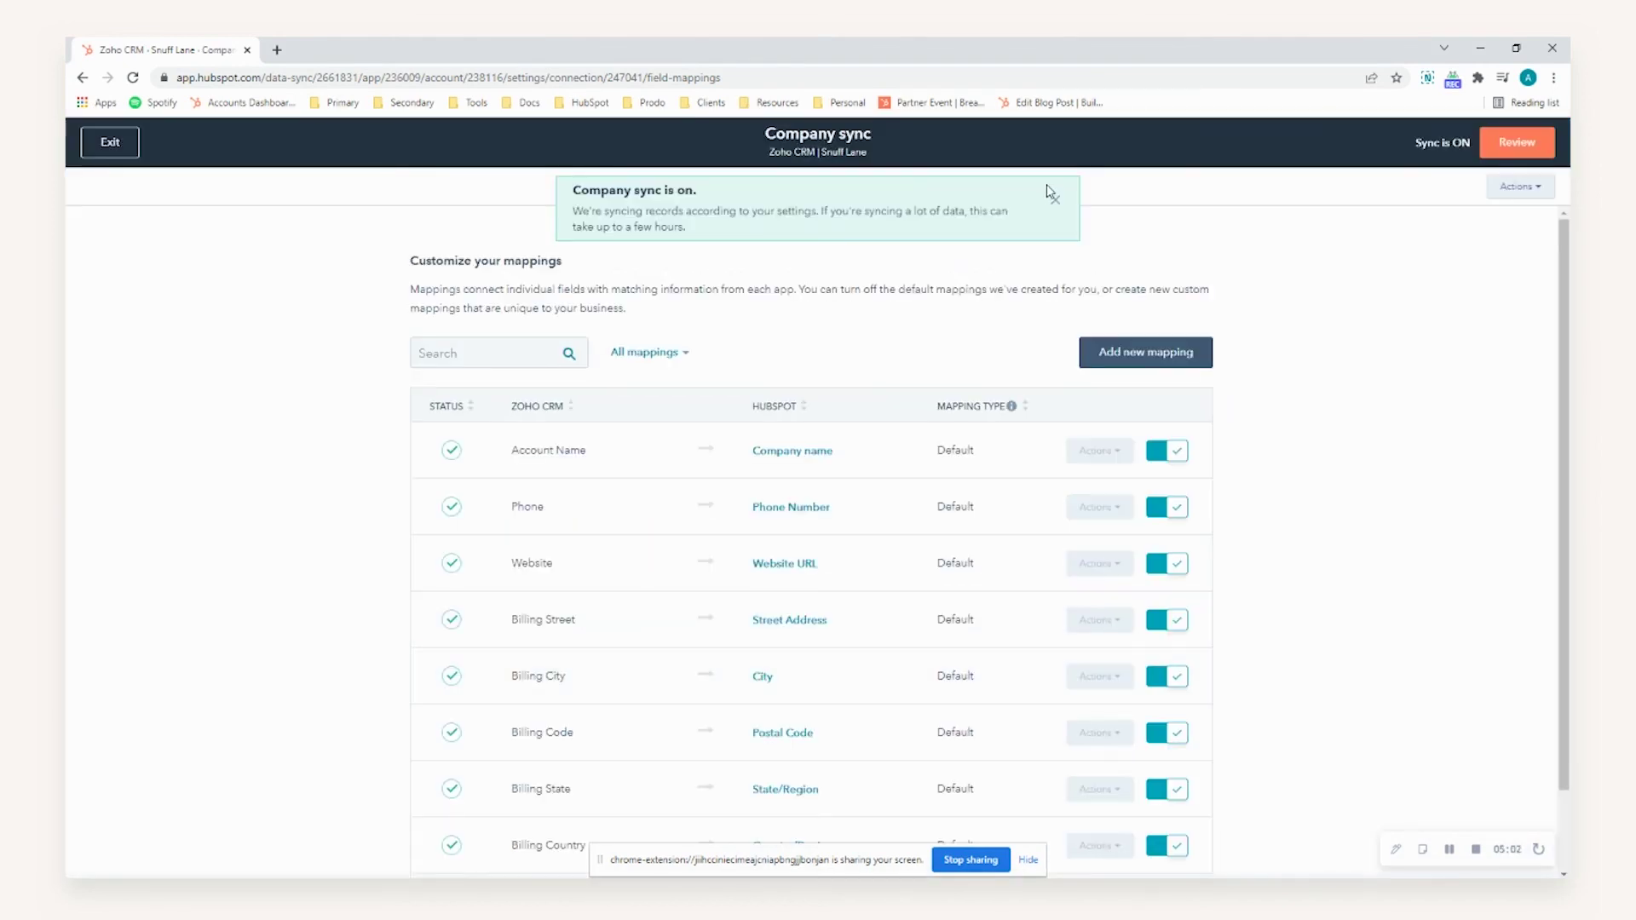
left_click(1039, 200)
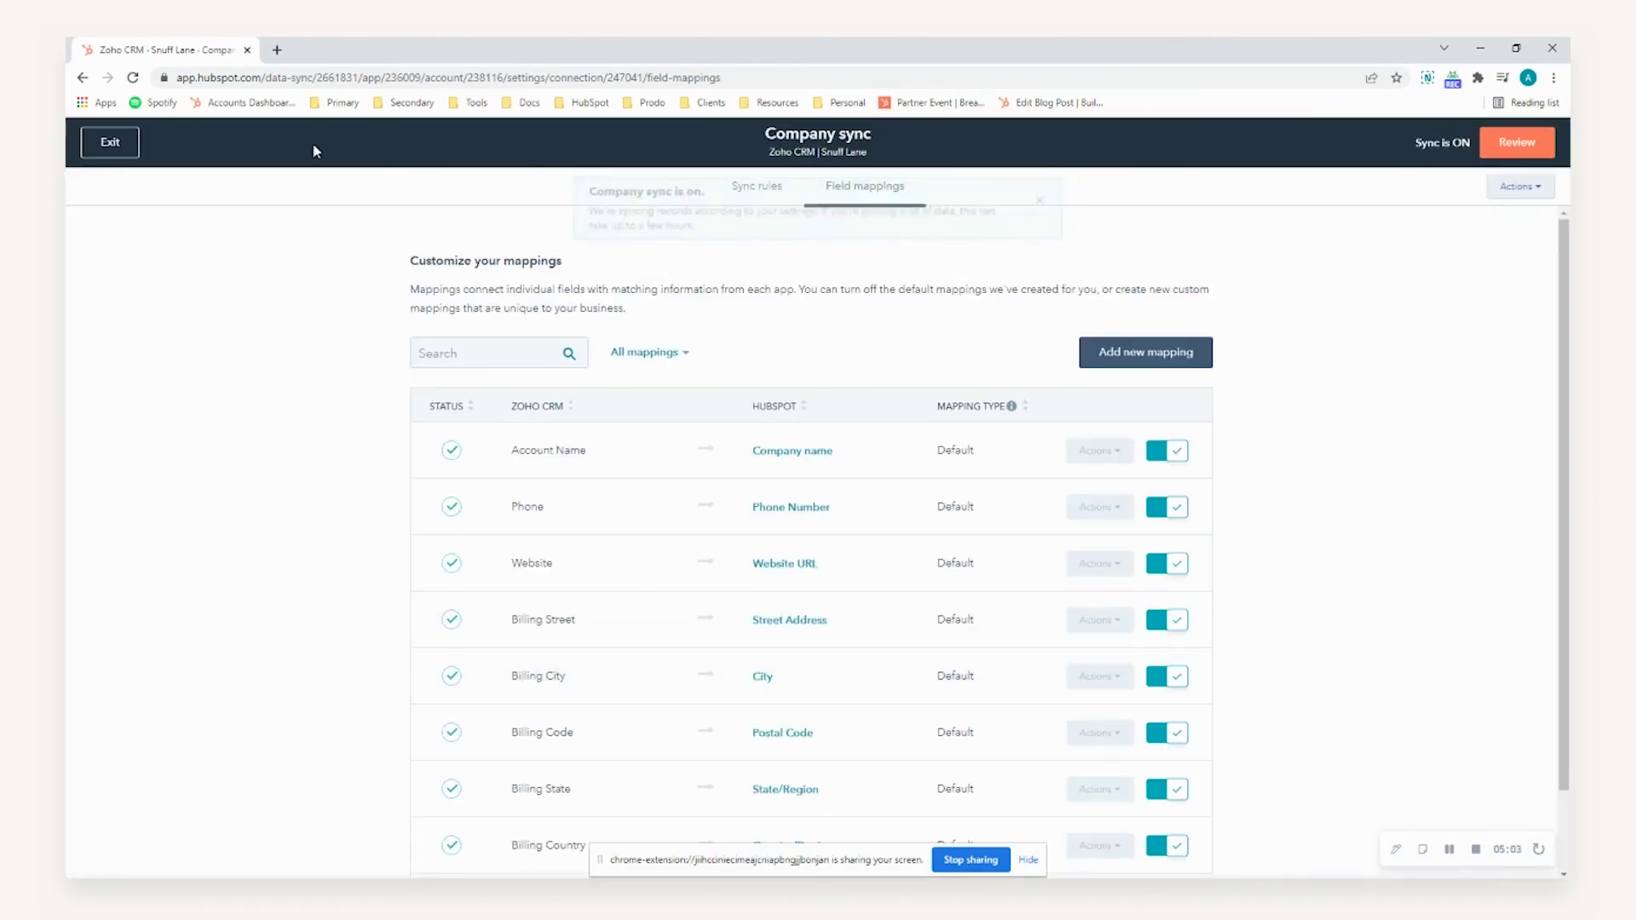
- Exit sync setup and open the Clwb Ifor Bach record from the Companies list
left_click(109, 145)
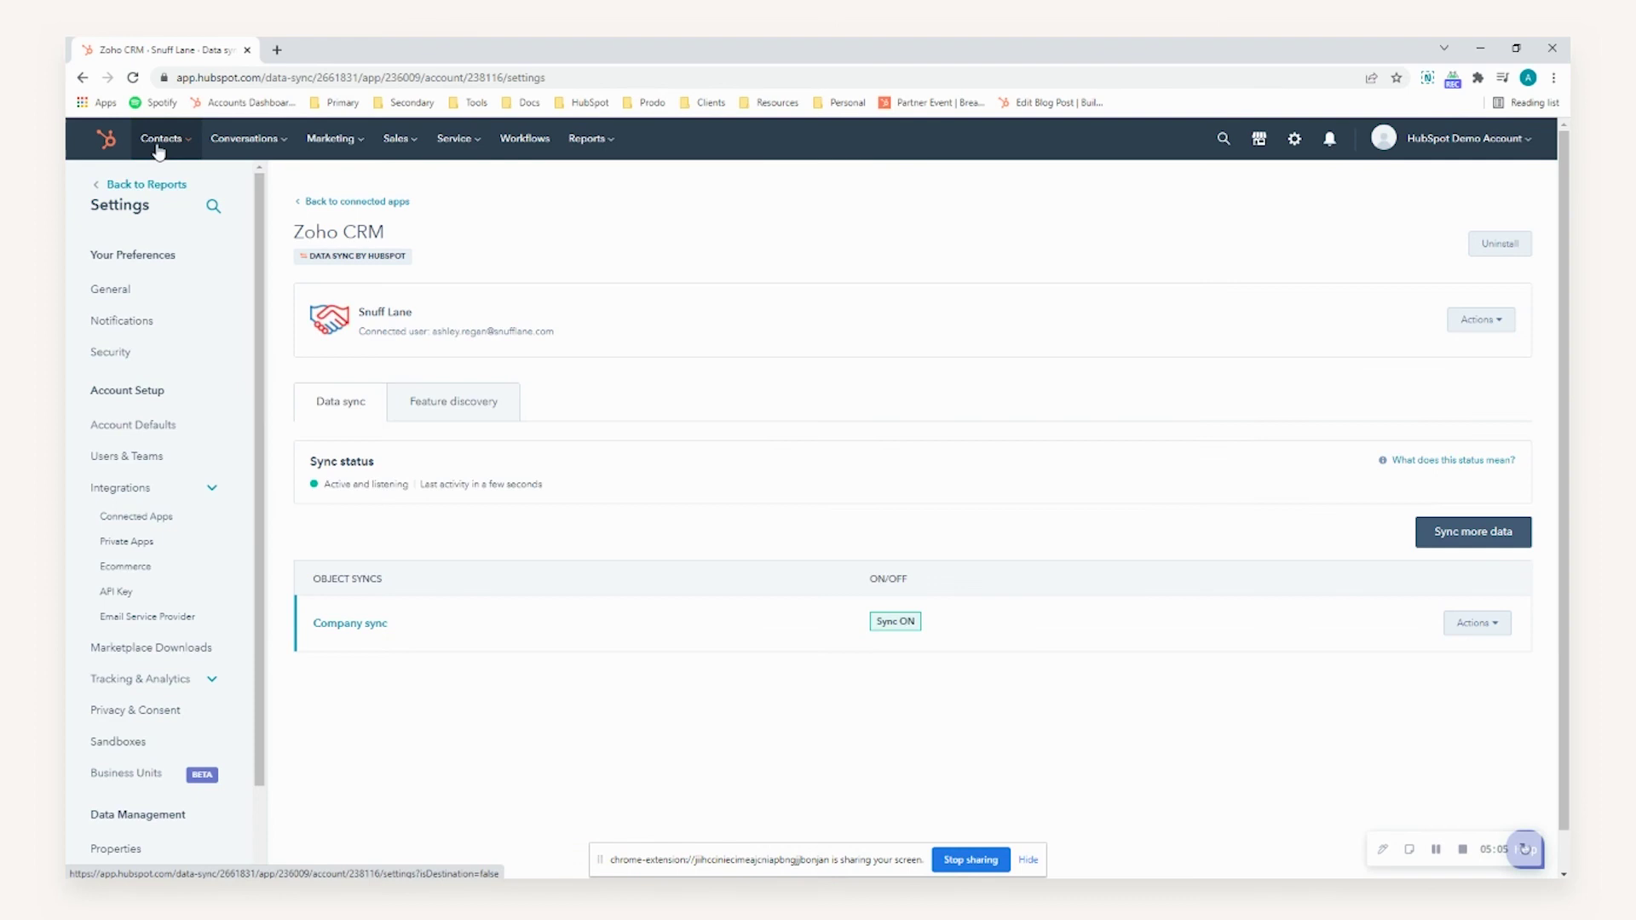
mouse_move(157, 151)
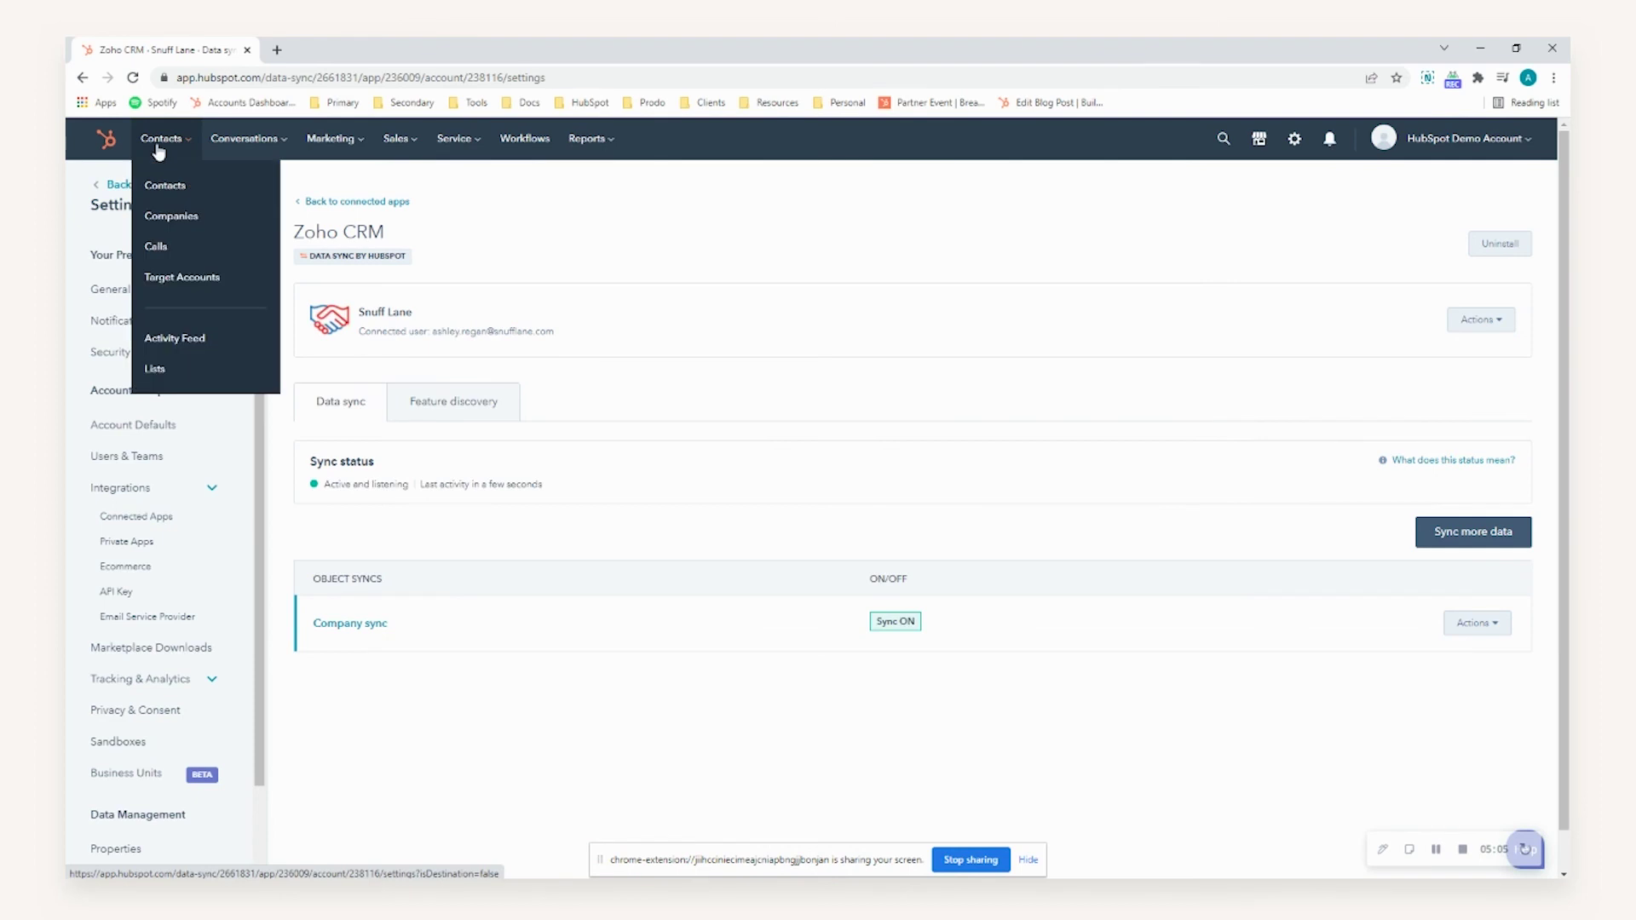
left_click(173, 217)
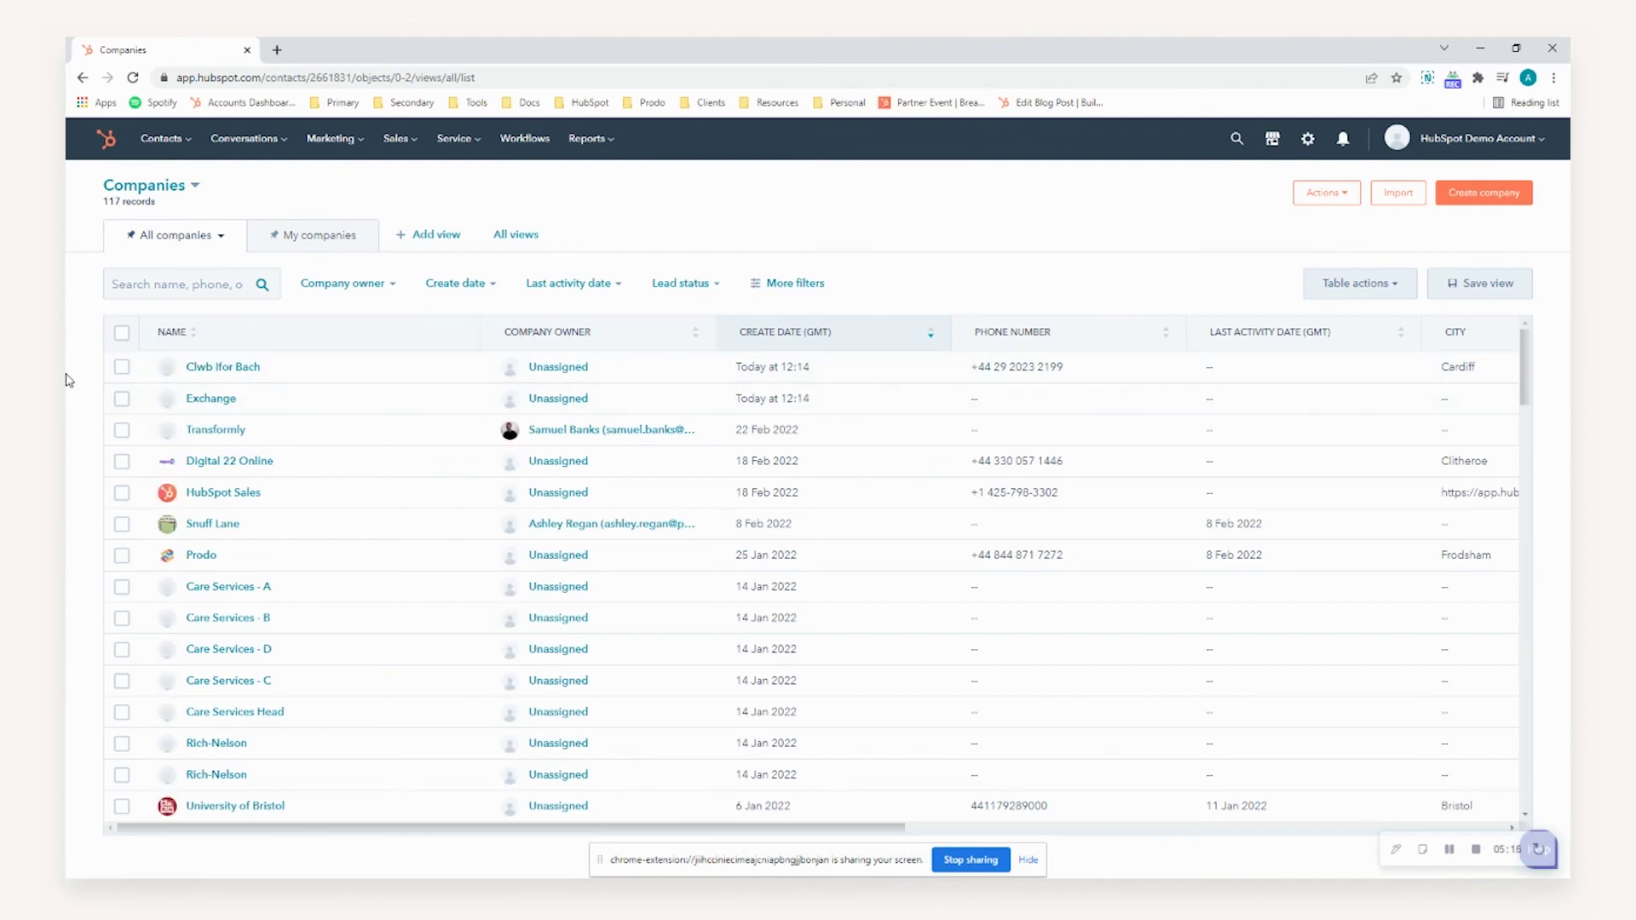
left_click(204, 367)
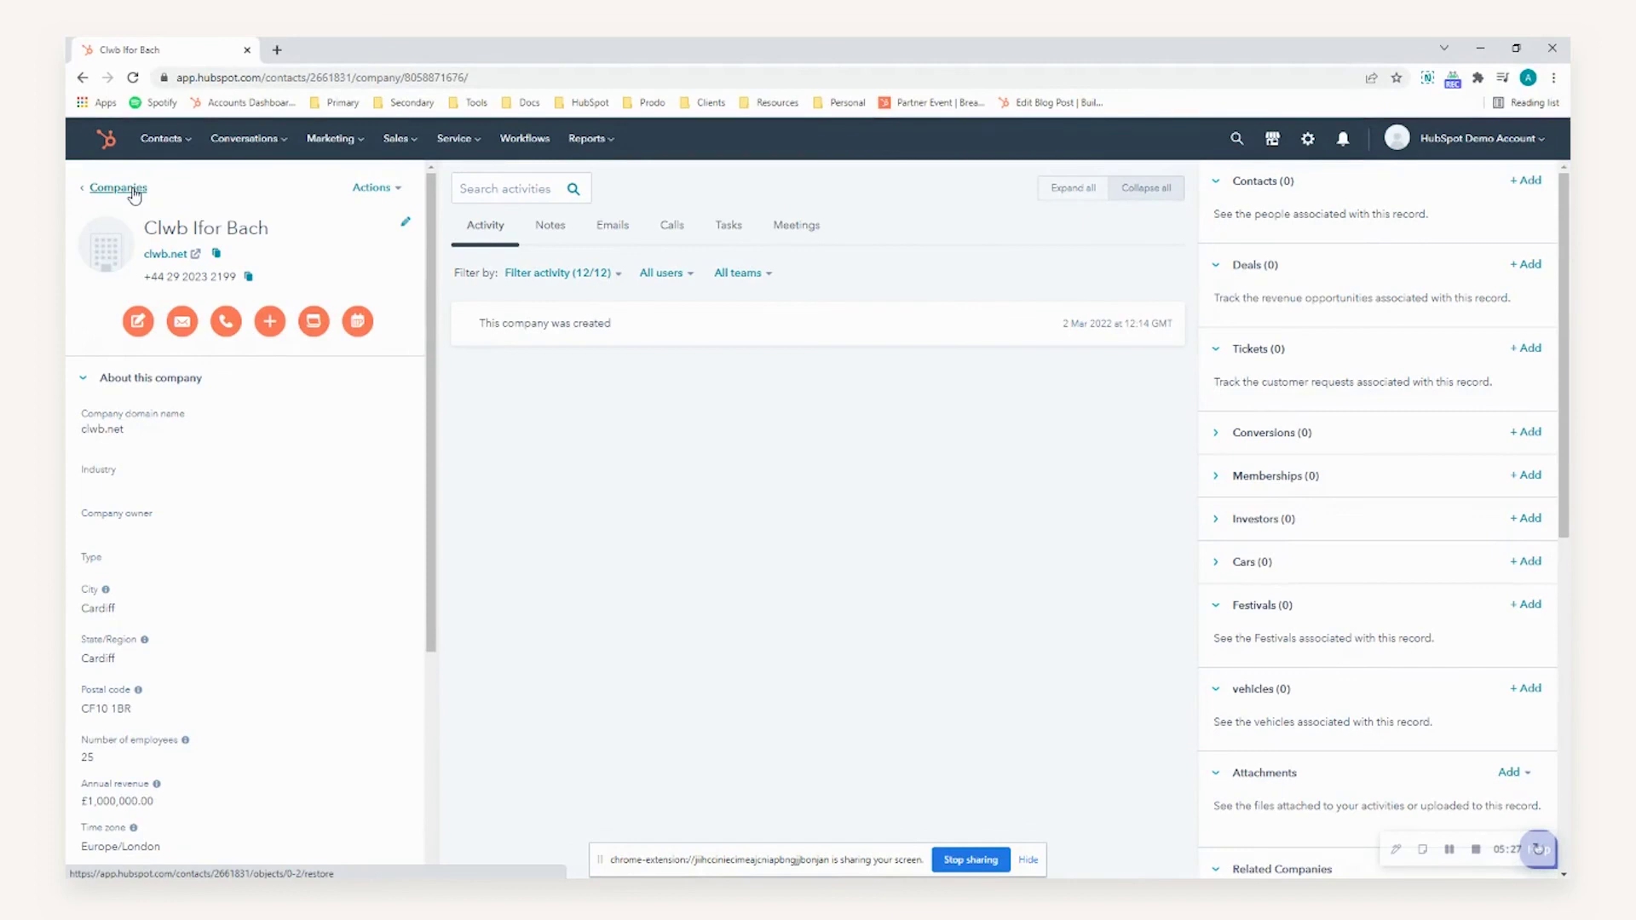
- Show all of Clwb Ifor Bach's properties, filtered by 'url'
left_click(374, 189)
left_click(400, 276)
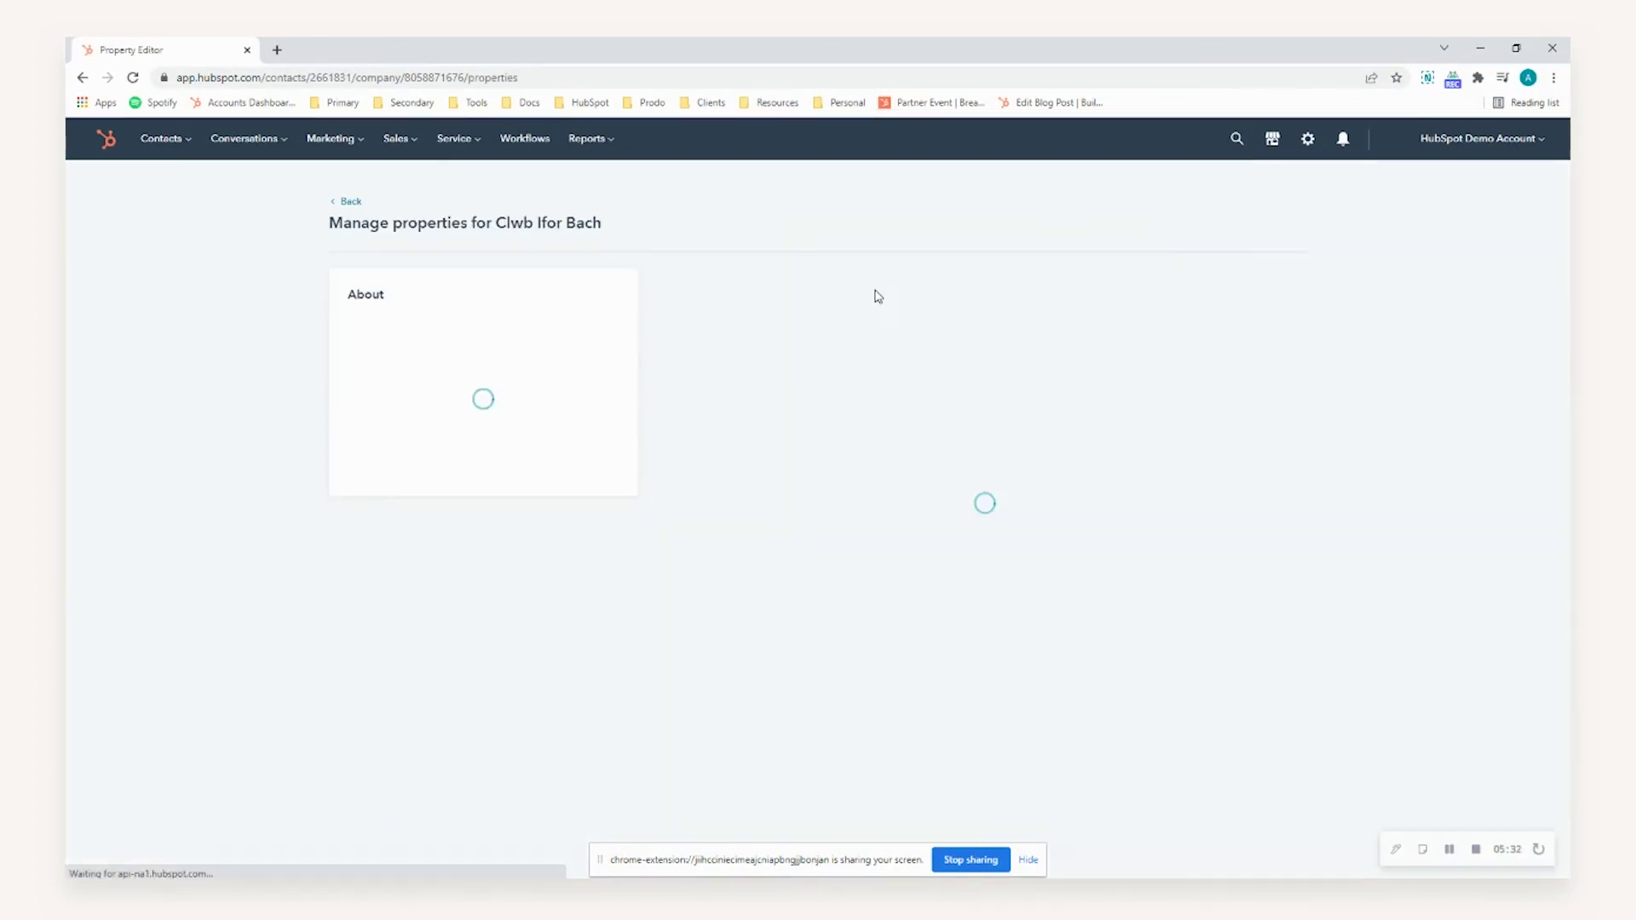
left_click(867, 379)
type("url")
left_click(1108, 467)
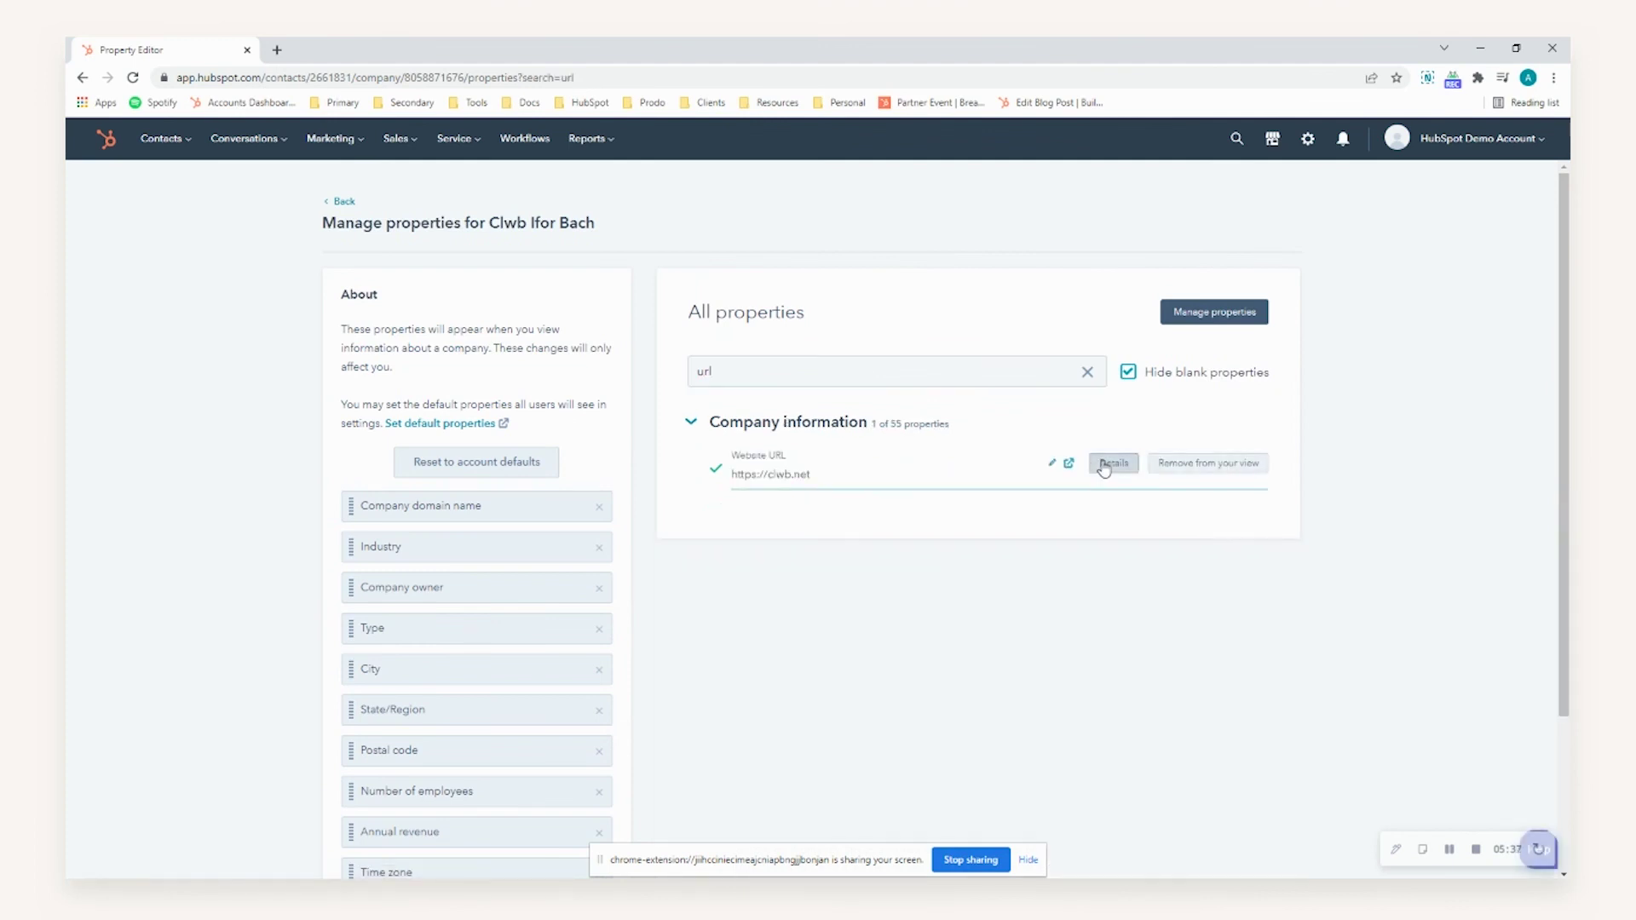
left_click_drag(1205, 351, 1515, 373)
left_click(1304, 390)
double_click(1212, 352)
left_click(1516, 376)
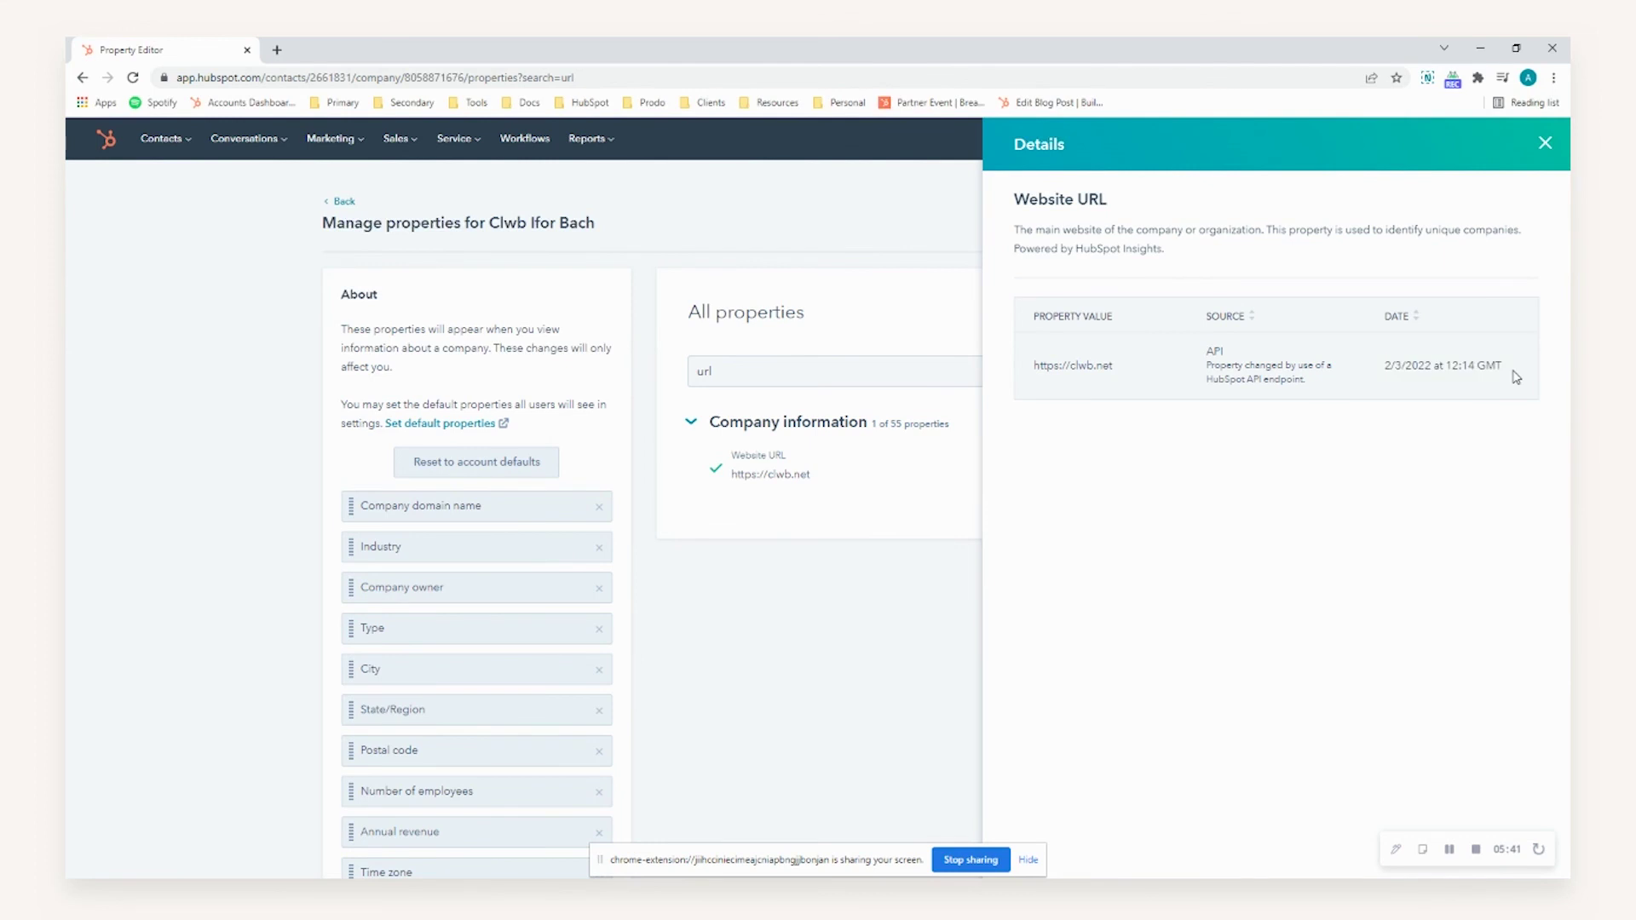
left_click(1546, 144)
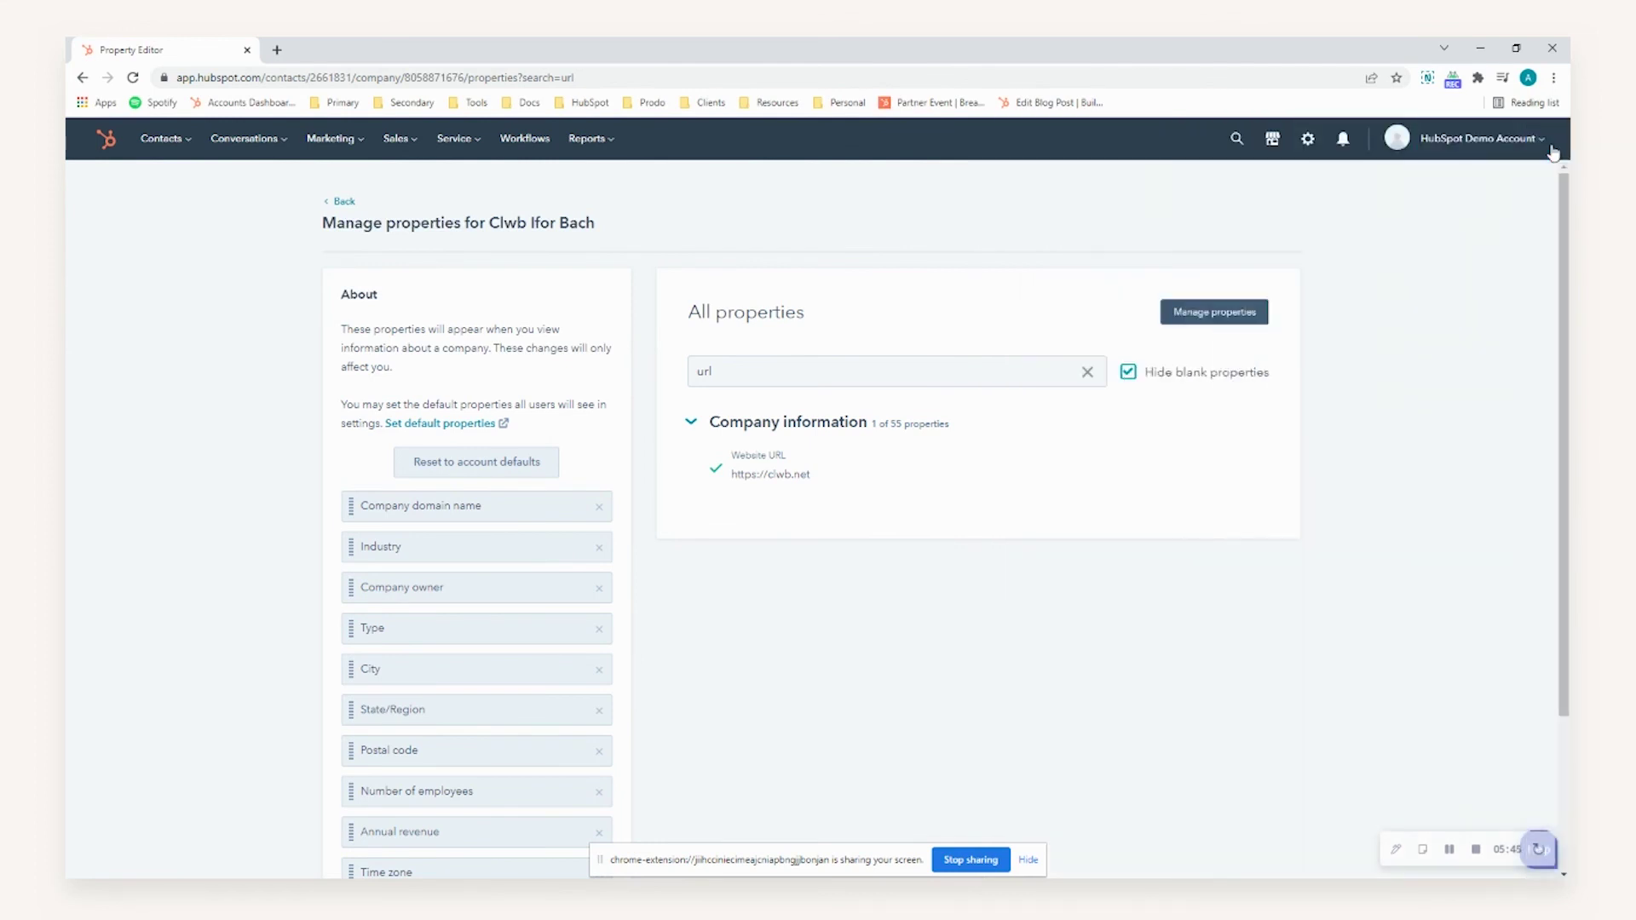